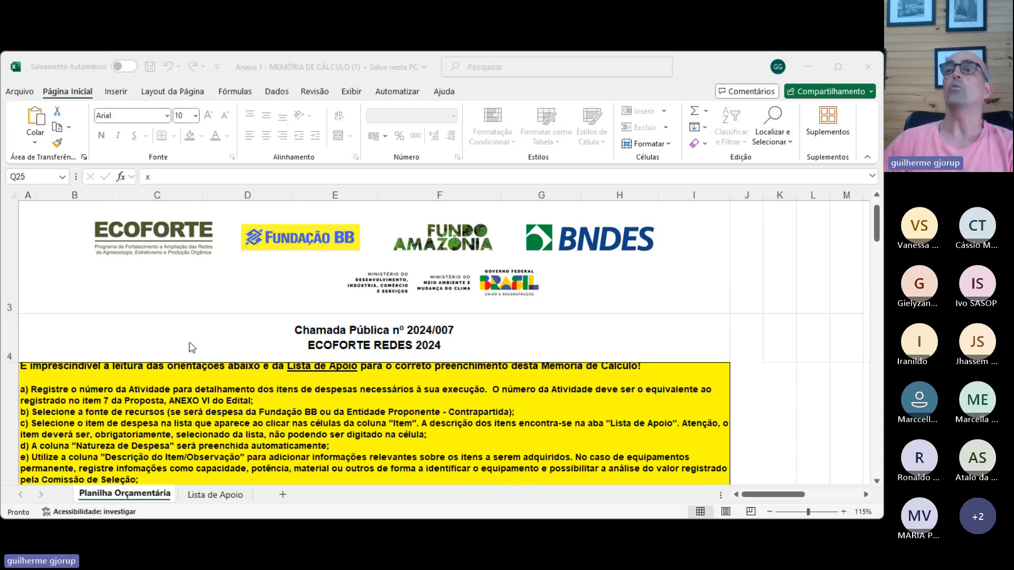
- Review the filling instructions a) to m) and the Memória de Cálculo summary table on the Planilha Orçamentária sheet
scroll(174, 352, "down", 3)
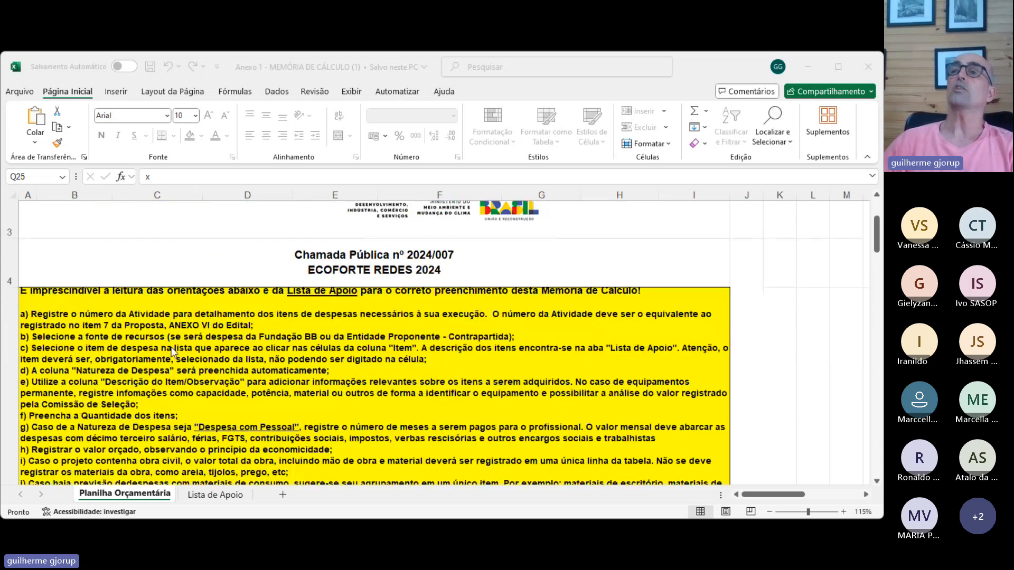
scroll(172, 352, "up", 4)
scroll(173, 352, "down", 5)
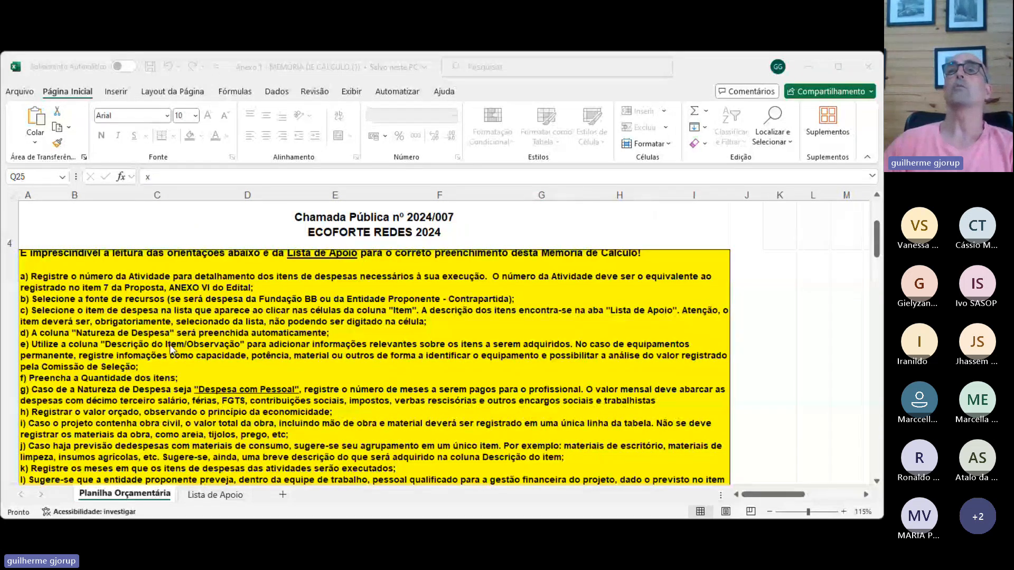
scroll(170, 344, "up", 1)
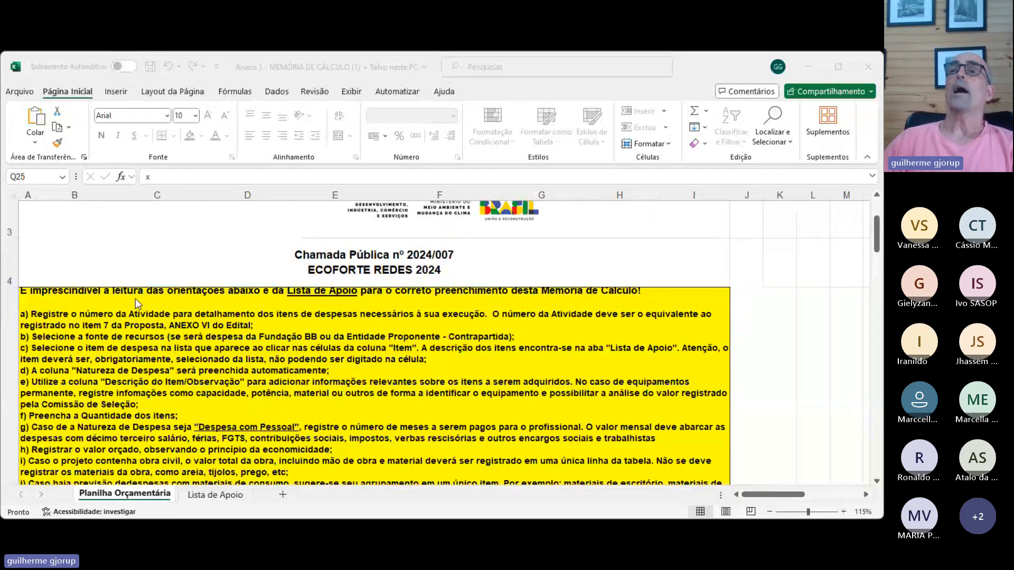
scroll(135, 299, "down", 1)
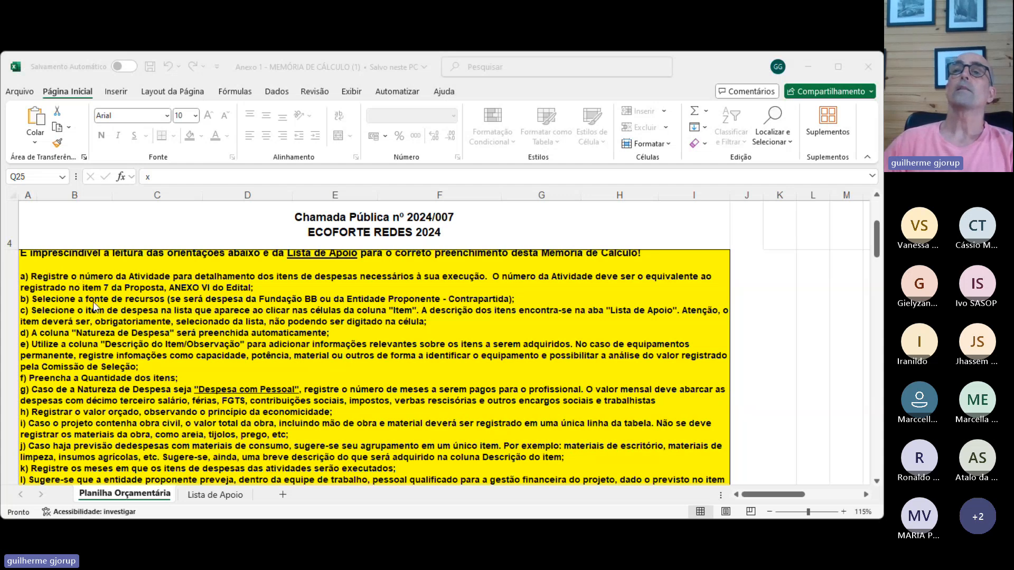
scroll(62, 340, "down", 1)
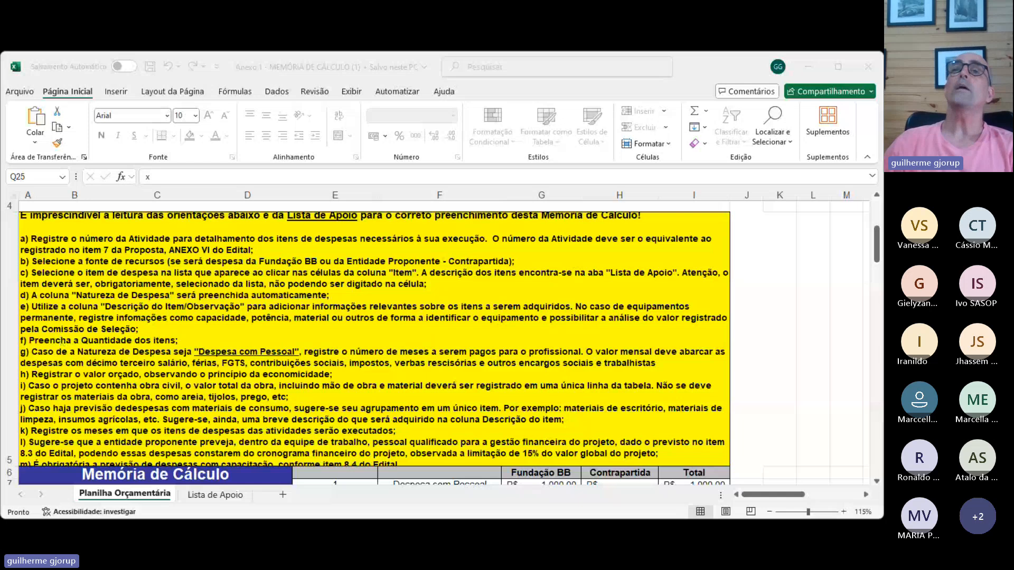
left_click(32, 238)
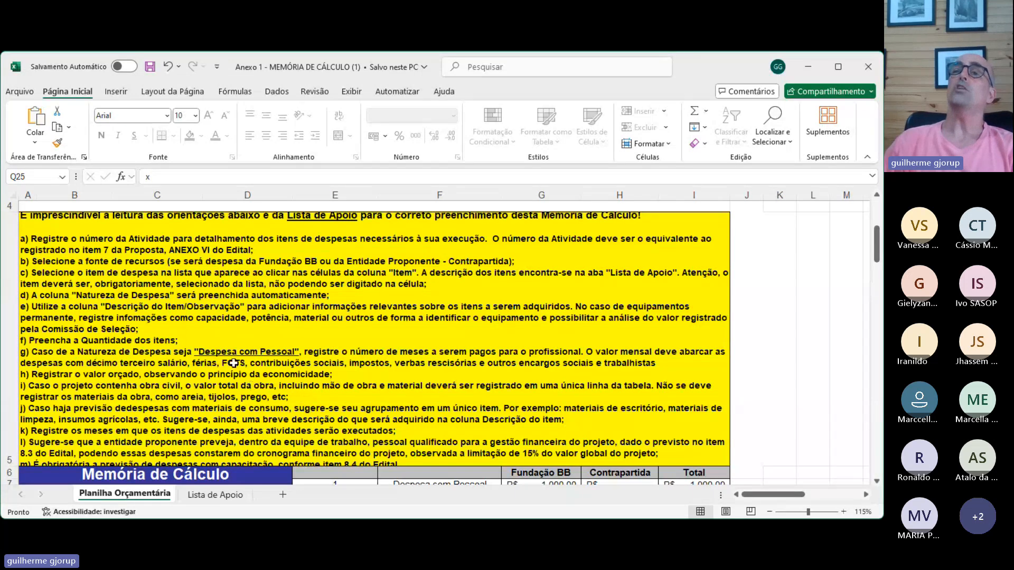
scroll(233, 364, "down", 5)
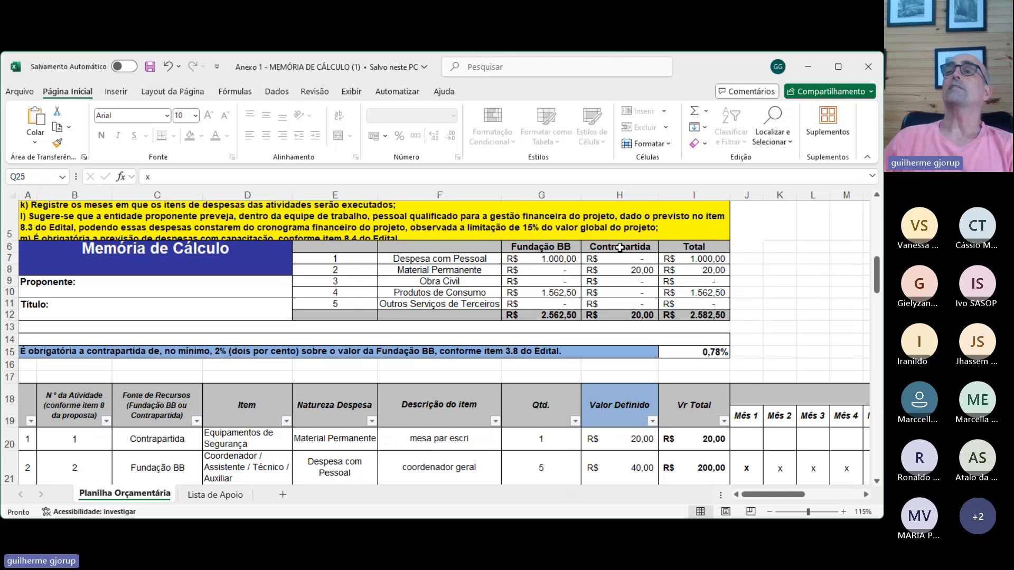
left_click(305, 247)
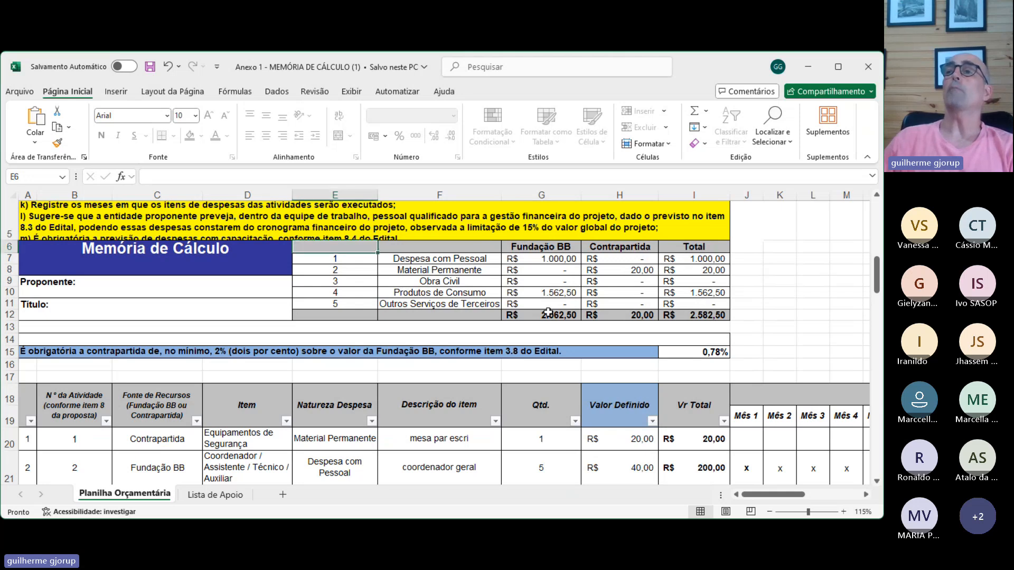
left_click_drag(790, 325, 744, 290)
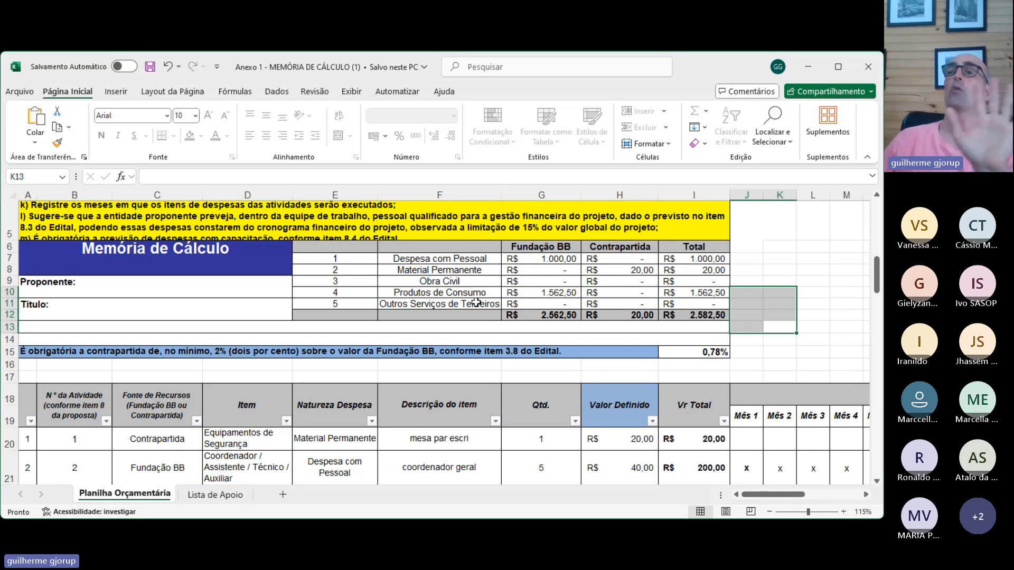
- In row 27, set the funding source to Contrapartida and the item to Despesa de Pessoal - CLT
scroll(582, 275, "down", 3)
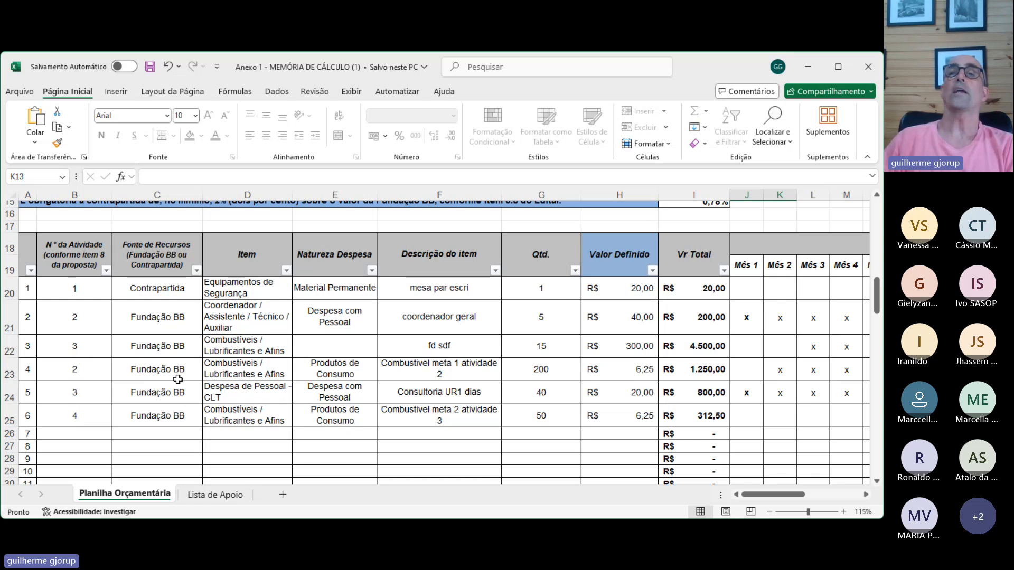
left_click(146, 442)
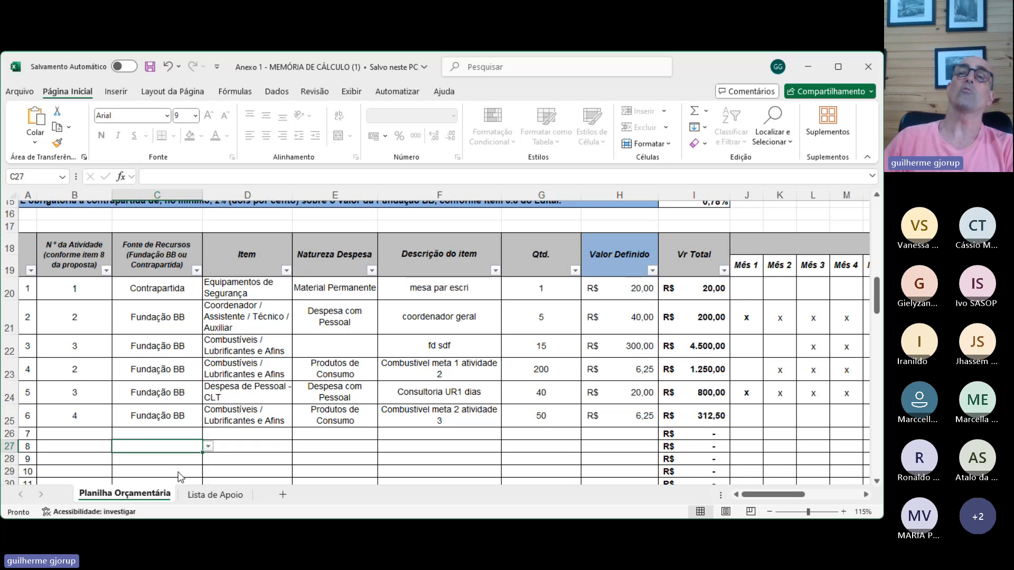
type("Contrapartida")
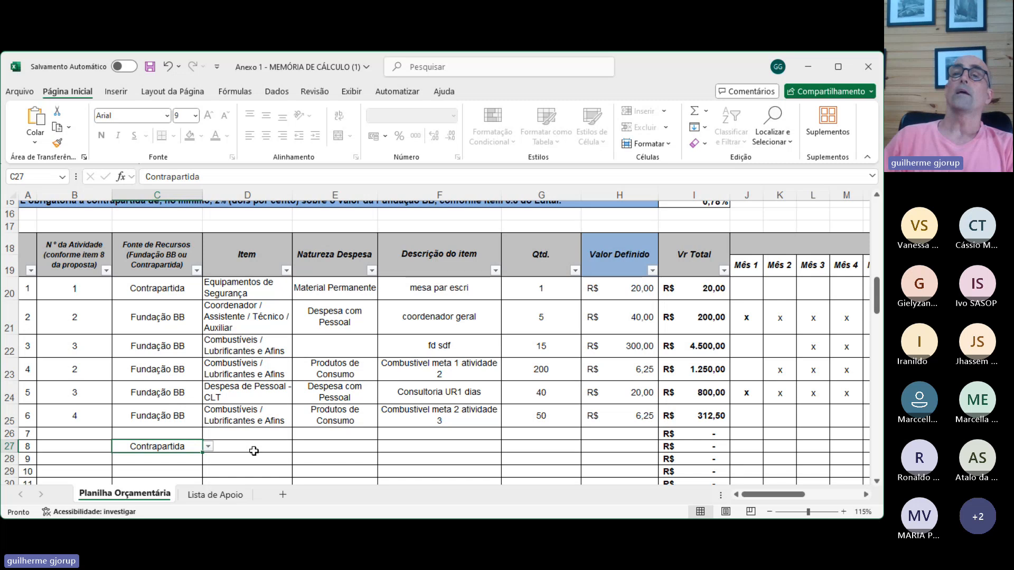
left_click(270, 447)
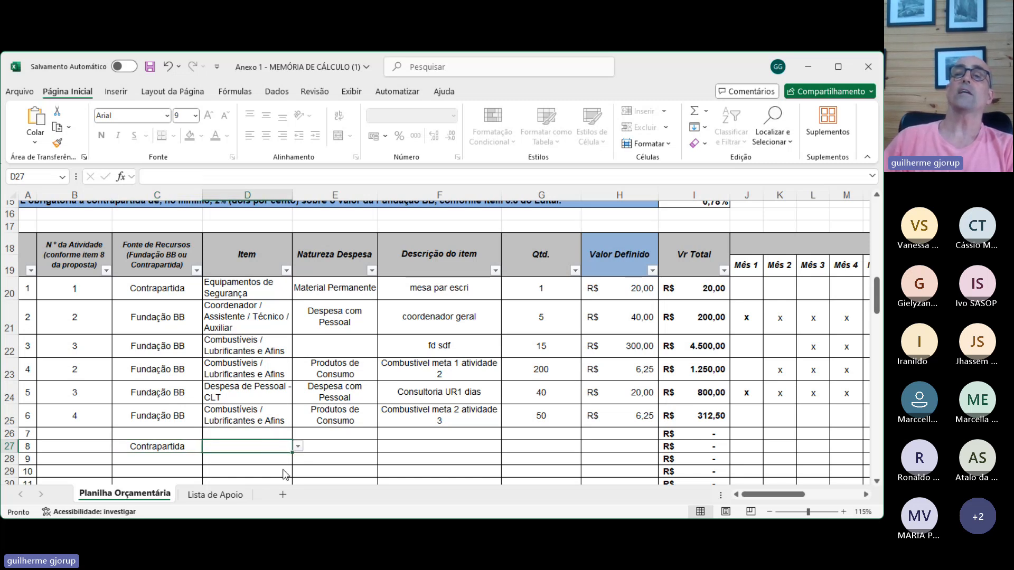
left_click(259, 481)
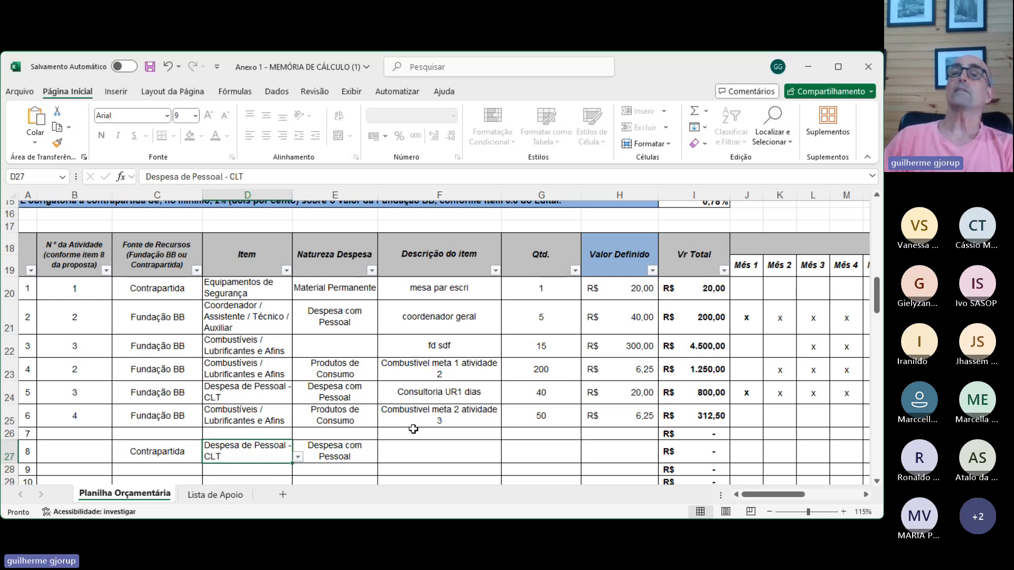
left_click(412, 454)
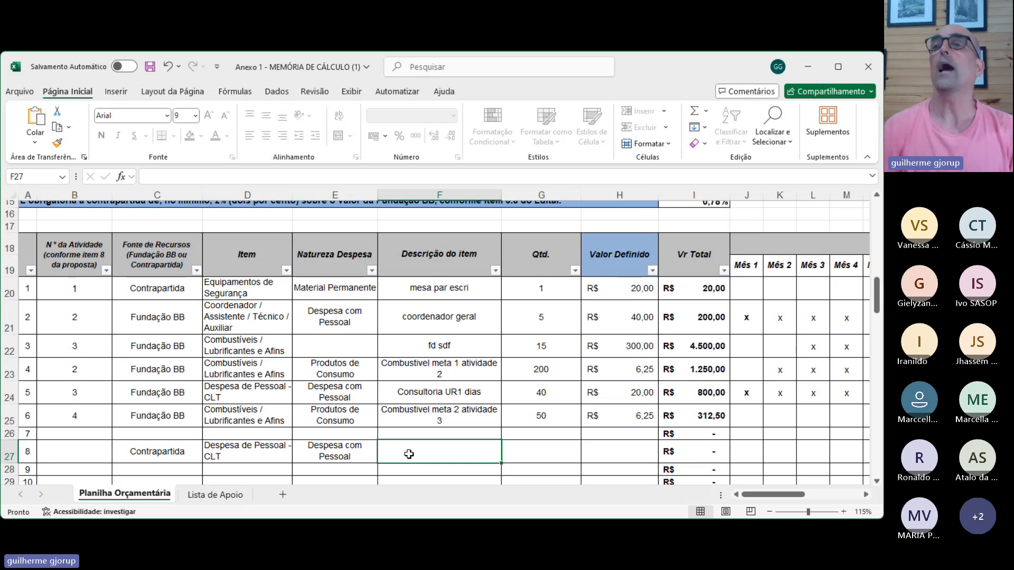
- Replace the item description in F23 with "Combustivel meta 2 atividade 3"
left_click(429, 370)
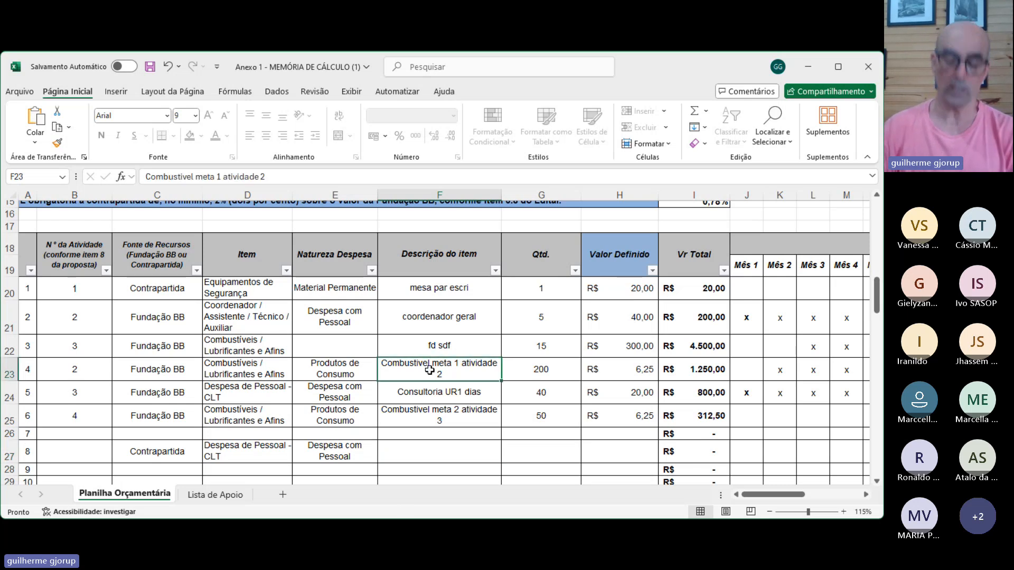
type("combustivel")
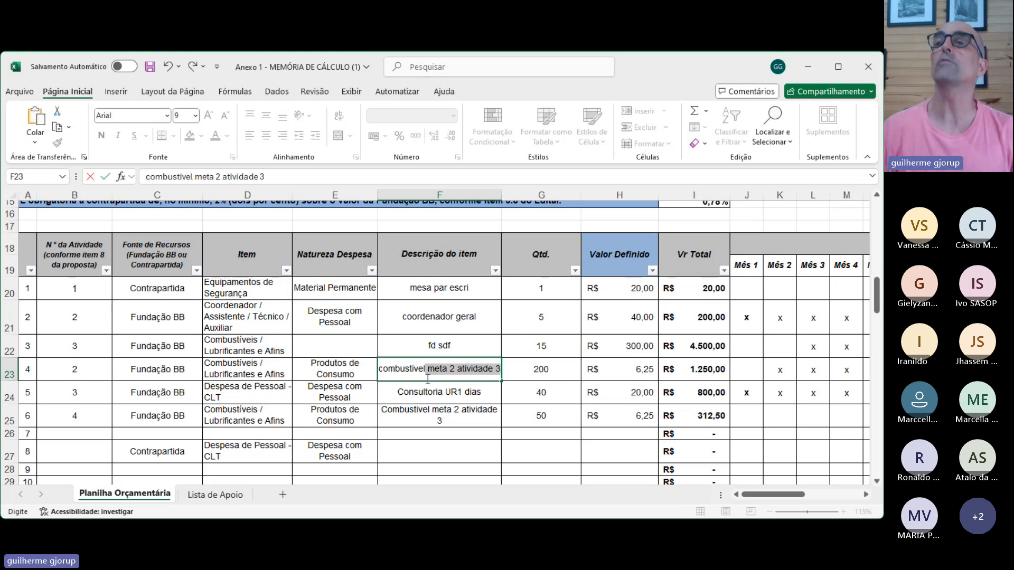
left_click(415, 399)
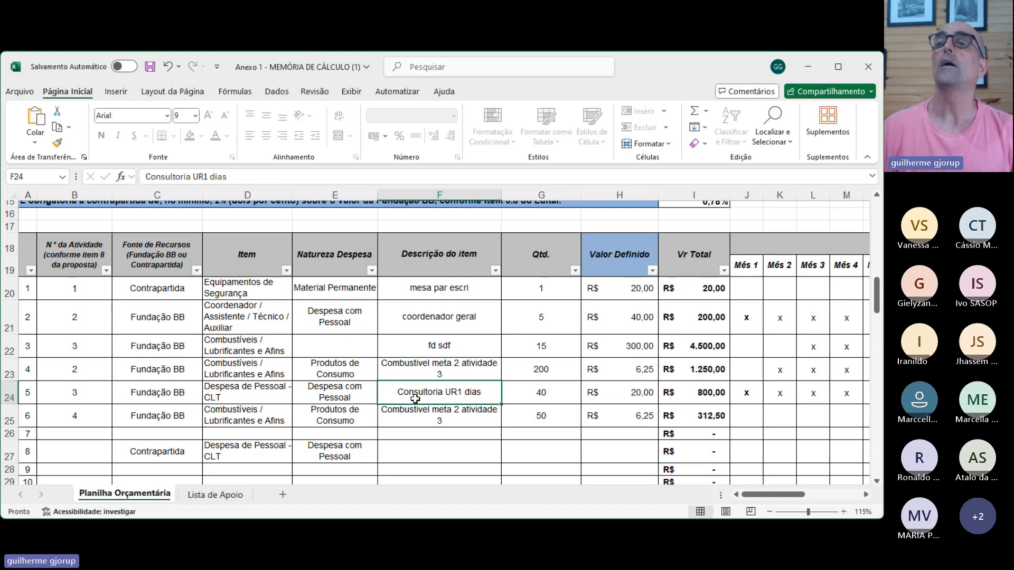
- Shorten the fuel item description in F23 to "Combustivel"
left_click(428, 370)
left_click_drag(279, 170, 189, 187)
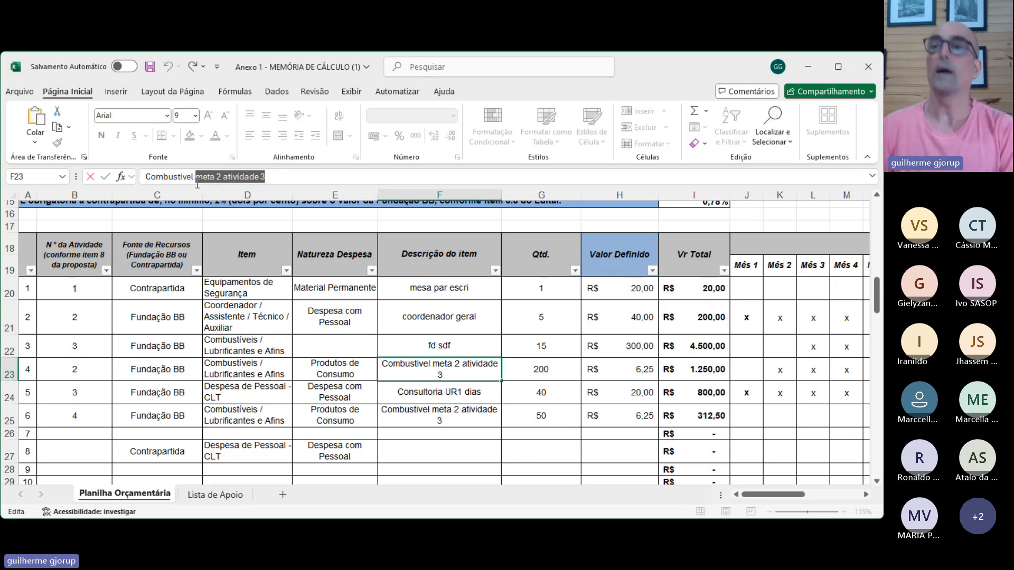
key("BackSpace")
left_click(478, 399)
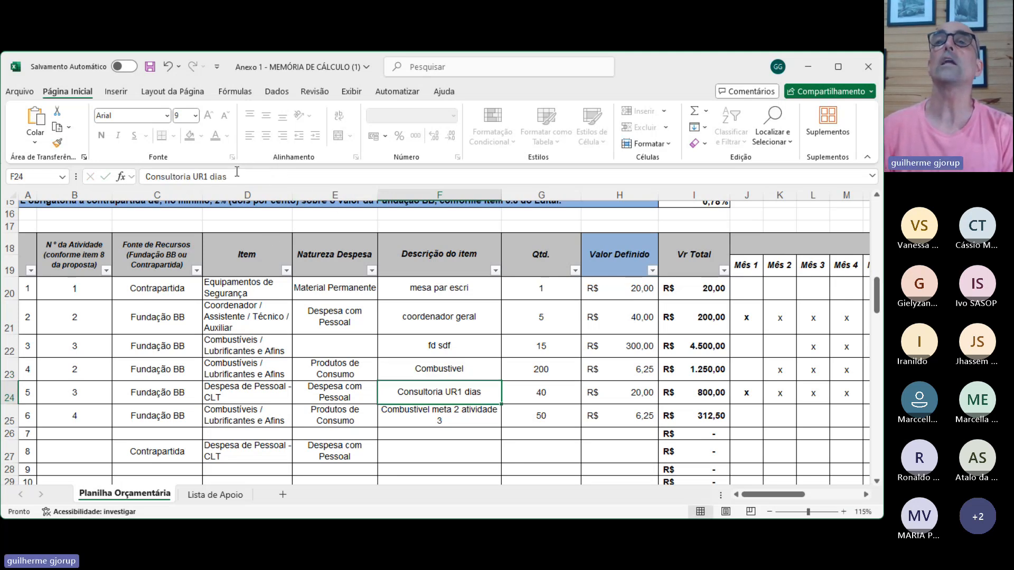
left_click_drag(235, 175, 193, 184)
- Shorten the fuel item description in F25 to "Combustivel" and compare it with the one in F23
left_click(461, 416)
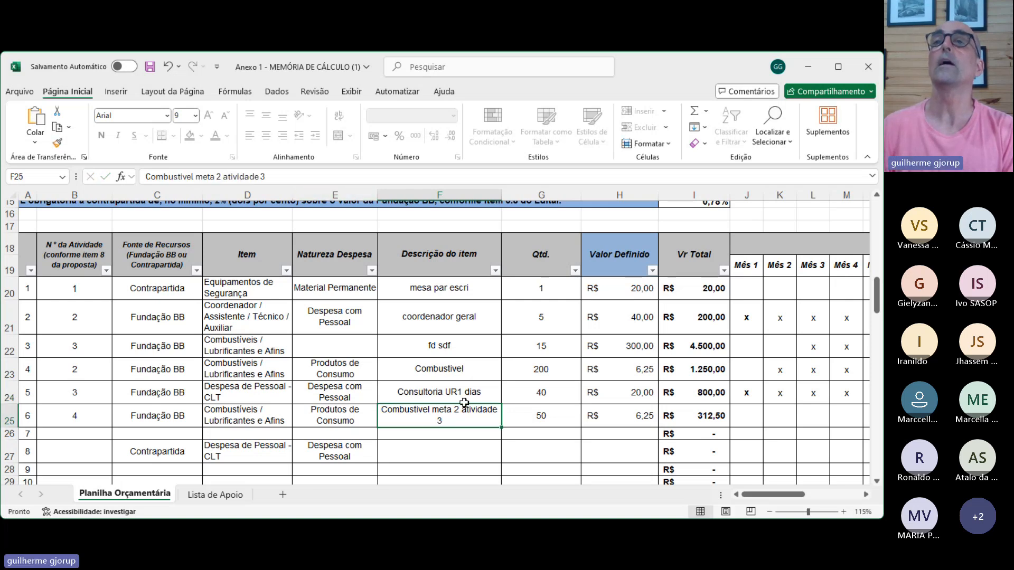
left_click_drag(287, 180, 201, 191)
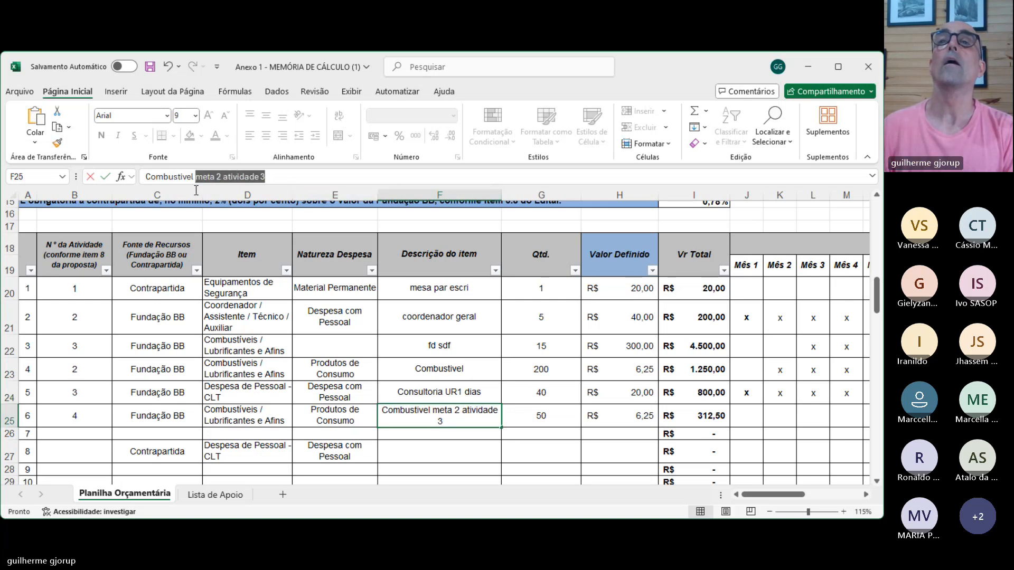
key("BackSpace")
key("BackSpace")
key("BackSpace")
left_click(427, 373)
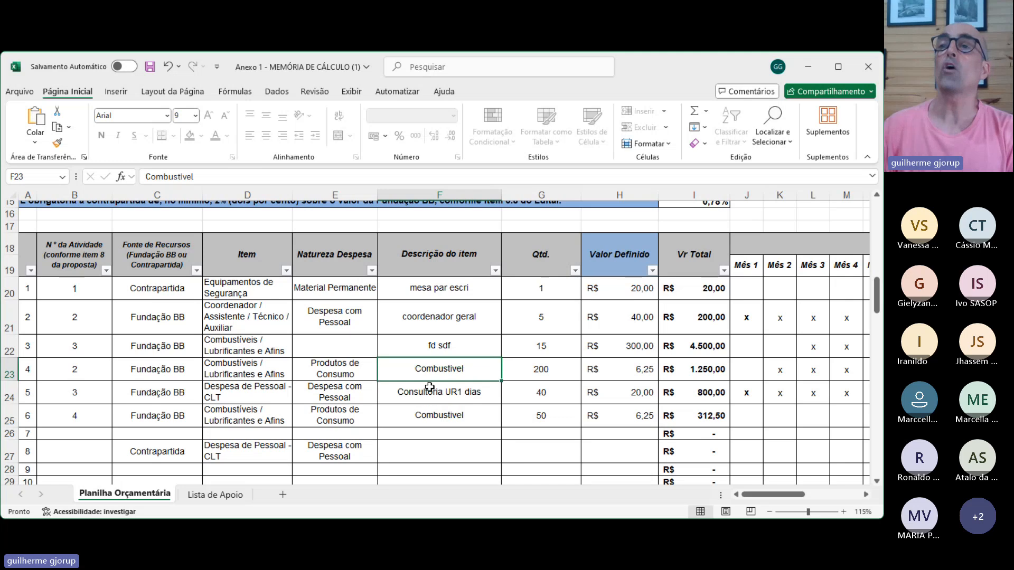
left_click(443, 415)
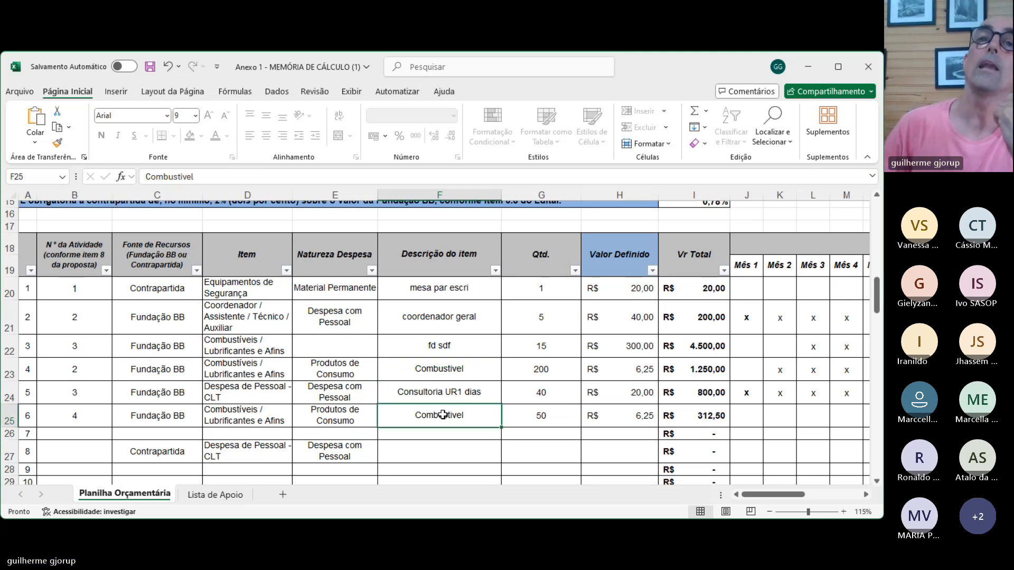
left_click(433, 368)
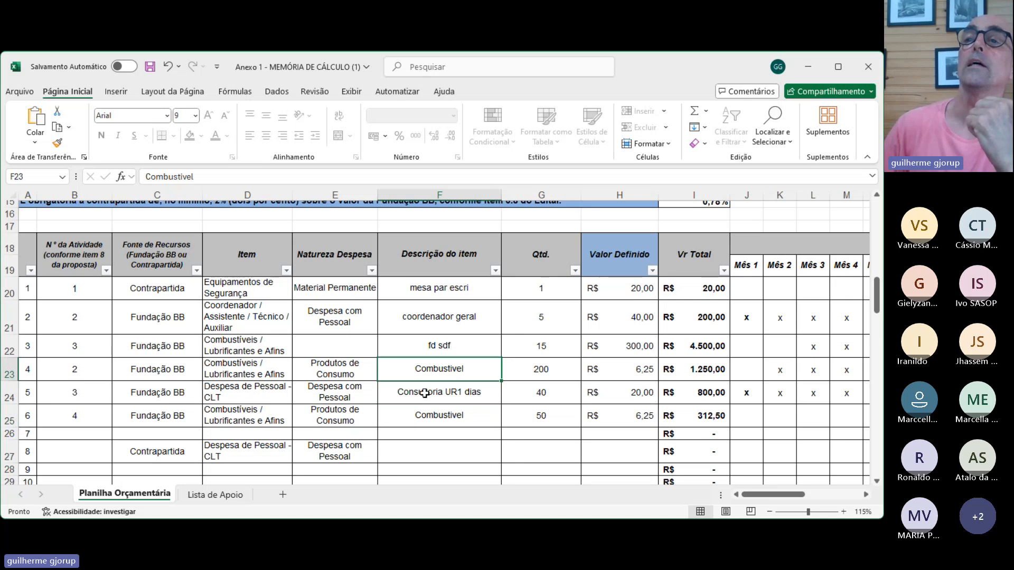
left_click(421, 417)
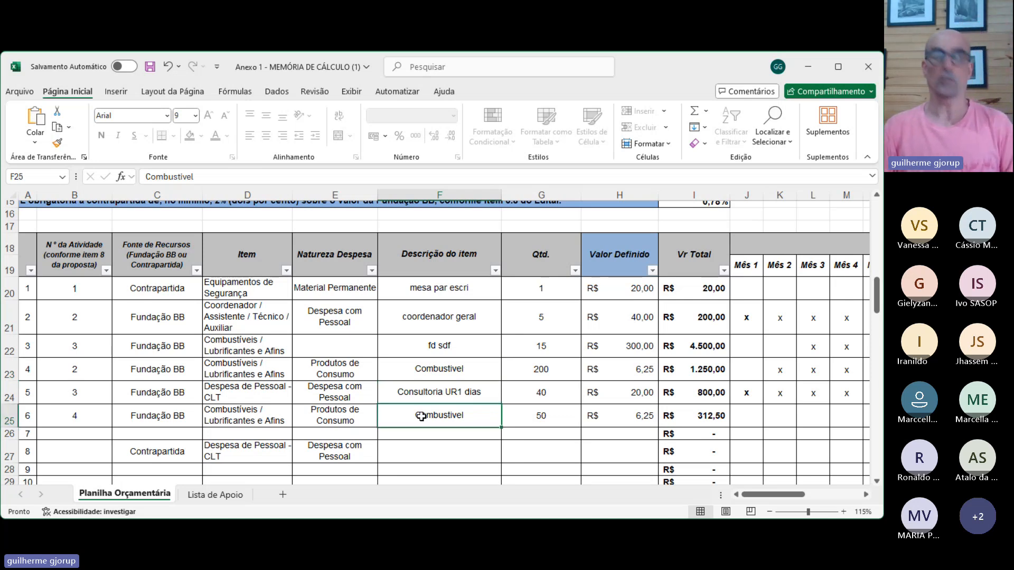
- Restore the full description "Combustivel meta 2 atividade 3" in F23 and F25 by undoing the shortening
double_click(421, 416)
type("meta 2 atividade 3")
key("Up")
key("ctrl+z")
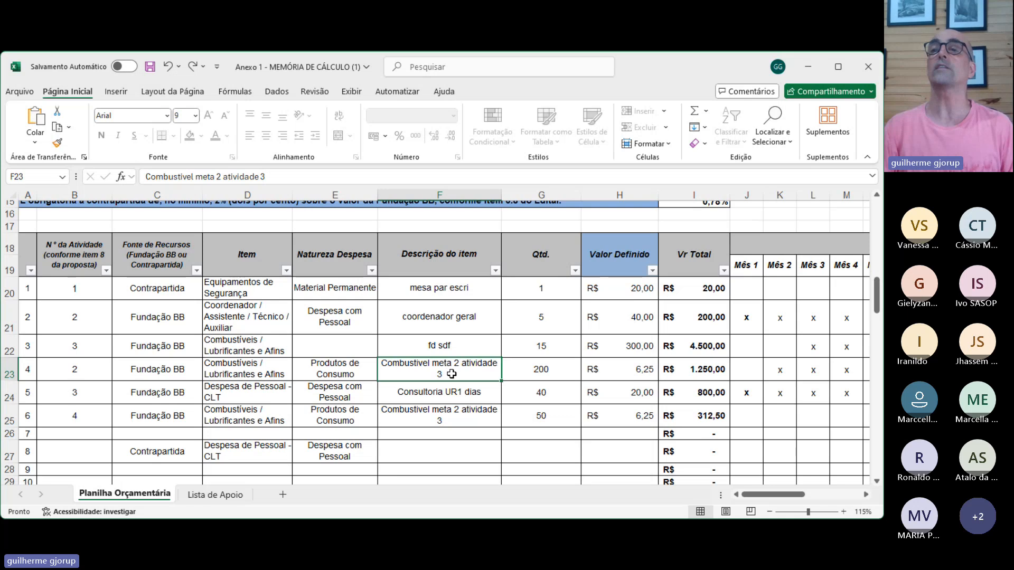
- Change the fuel item description in F25 to "Combustivel meta 1 atividade 2" and compare it with row 23
left_click(451, 421)
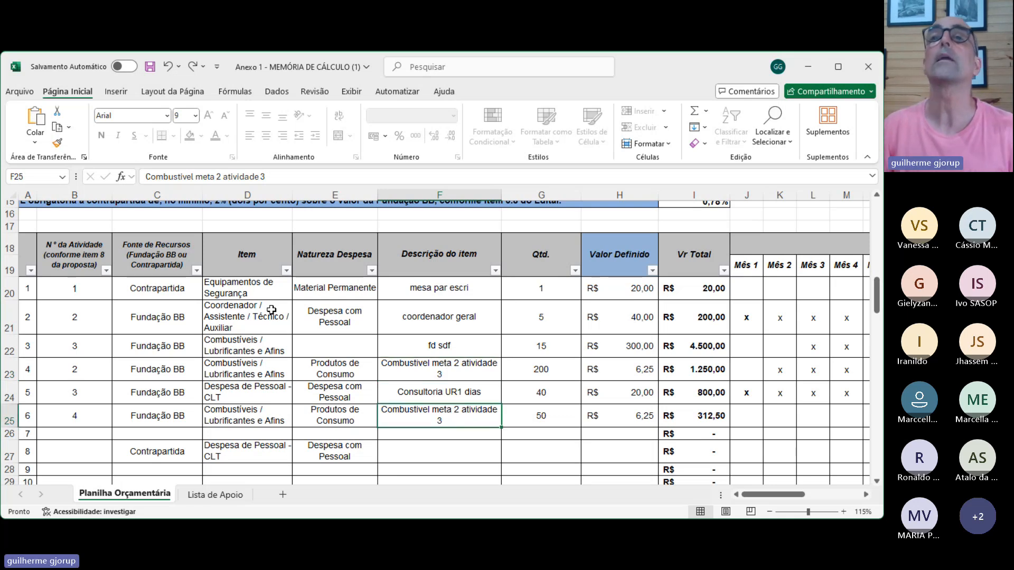
left_click(224, 179)
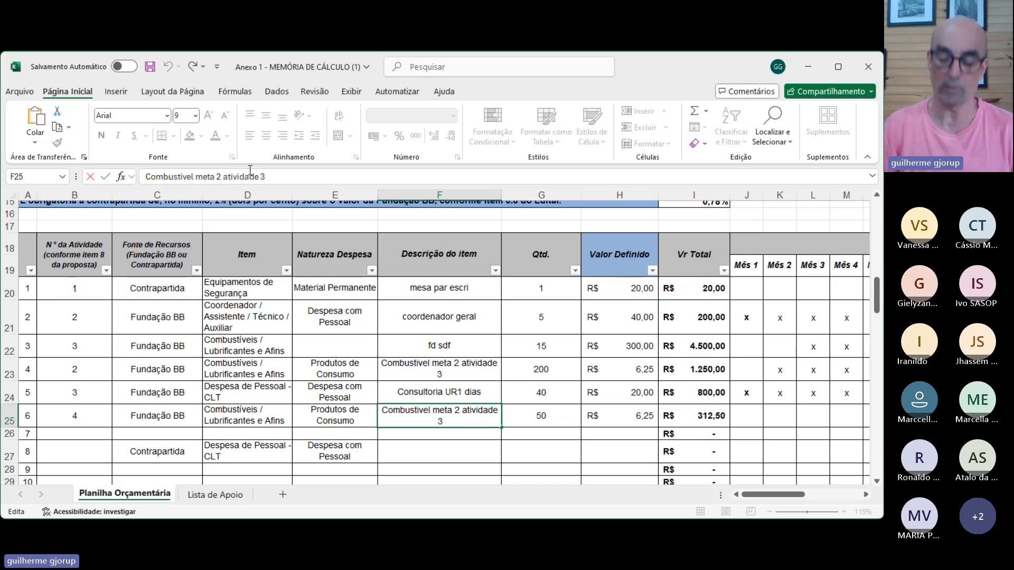
key("Return")
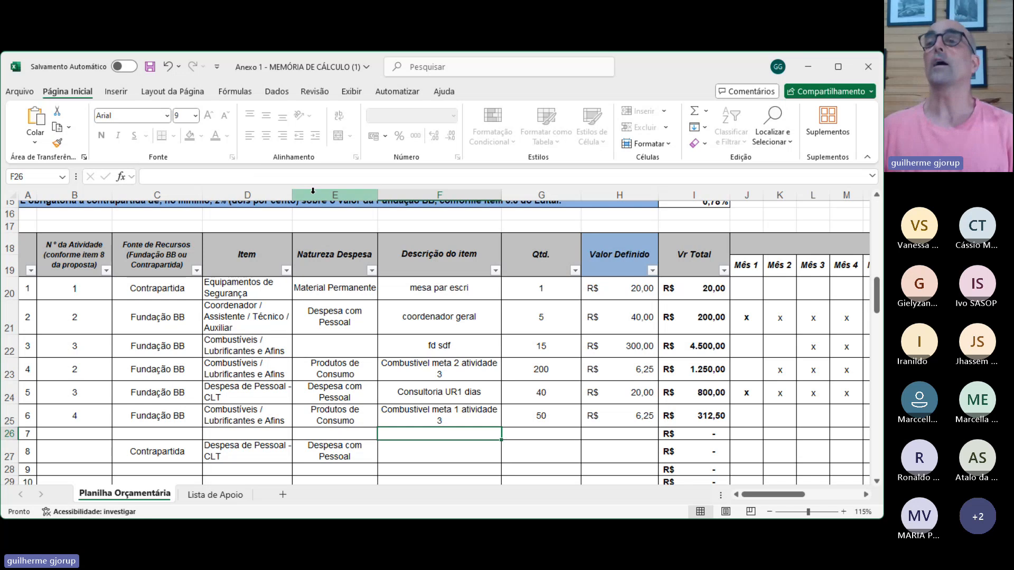
left_click(443, 415)
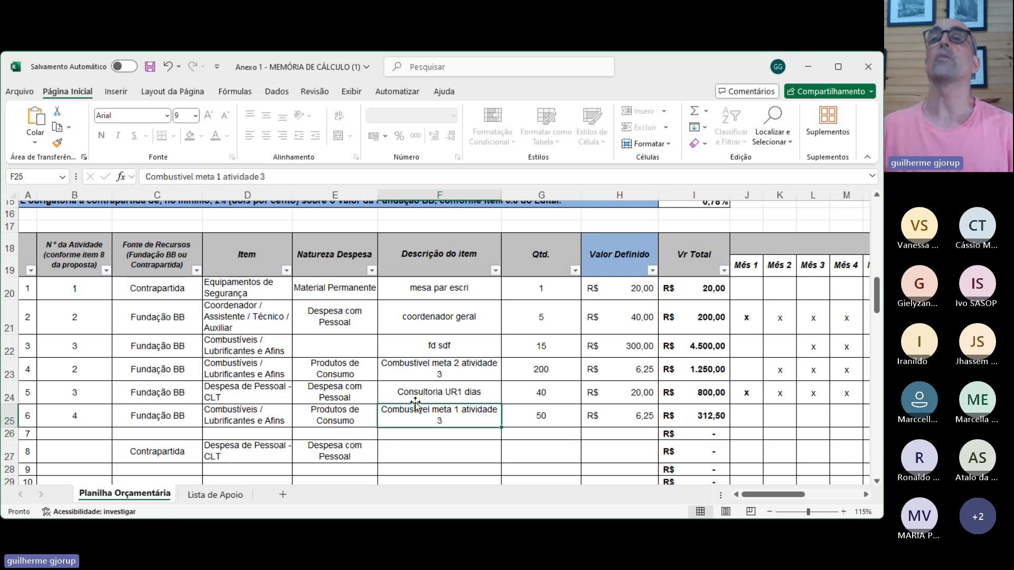
left_click(267, 176)
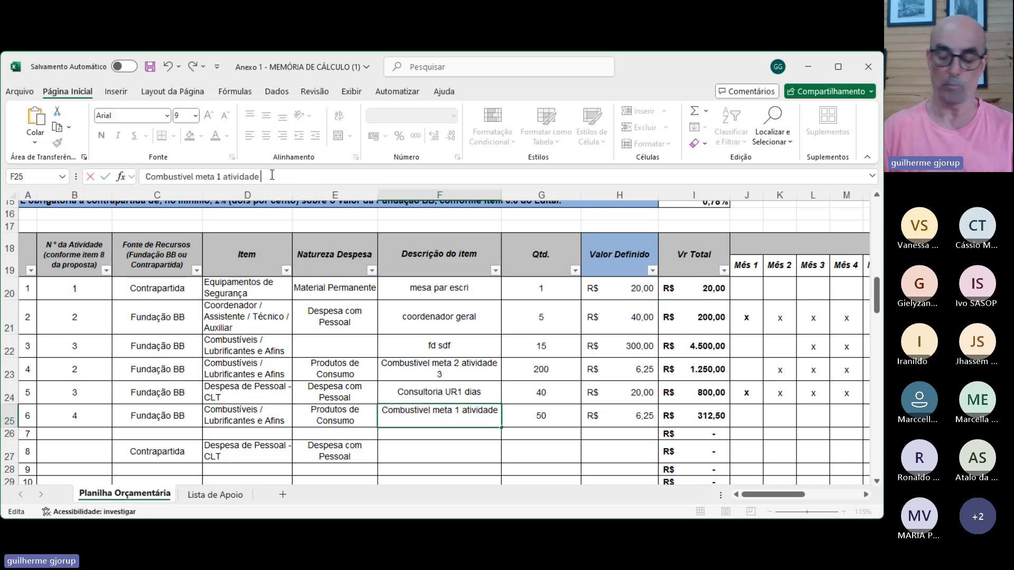
type("2")
key("Return")
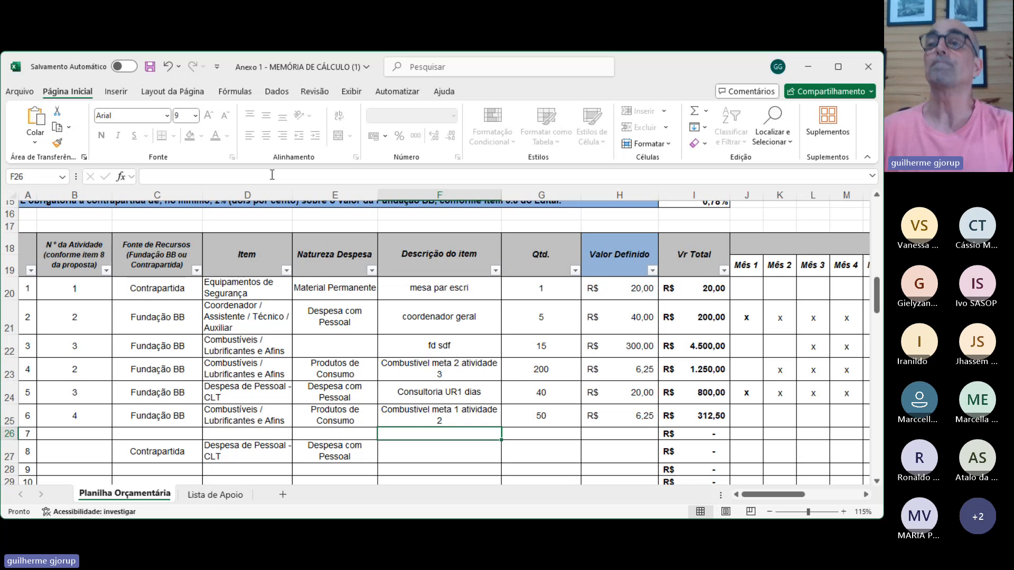
left_click(429, 366)
left_click(438, 410)
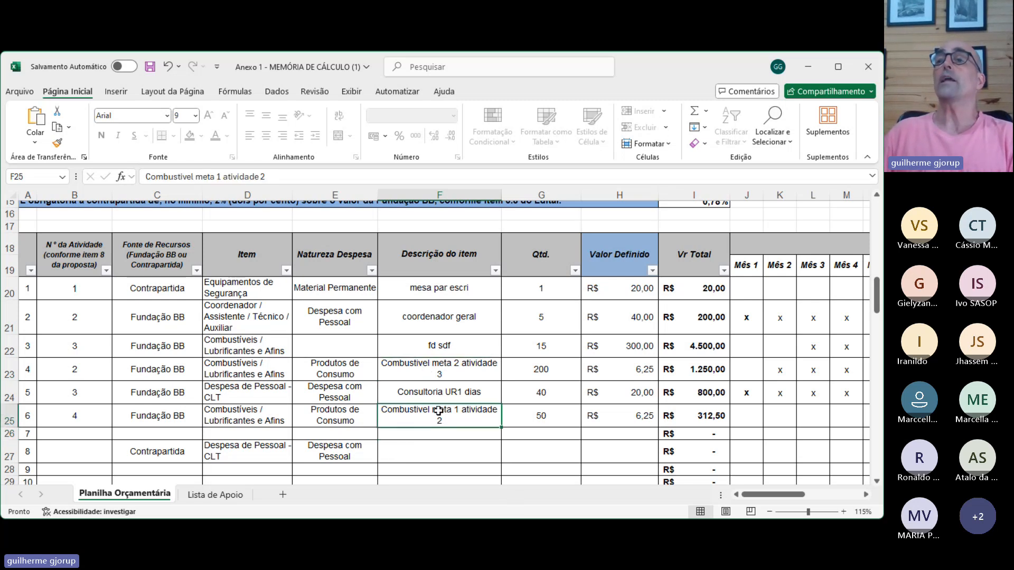
left_click(531, 369)
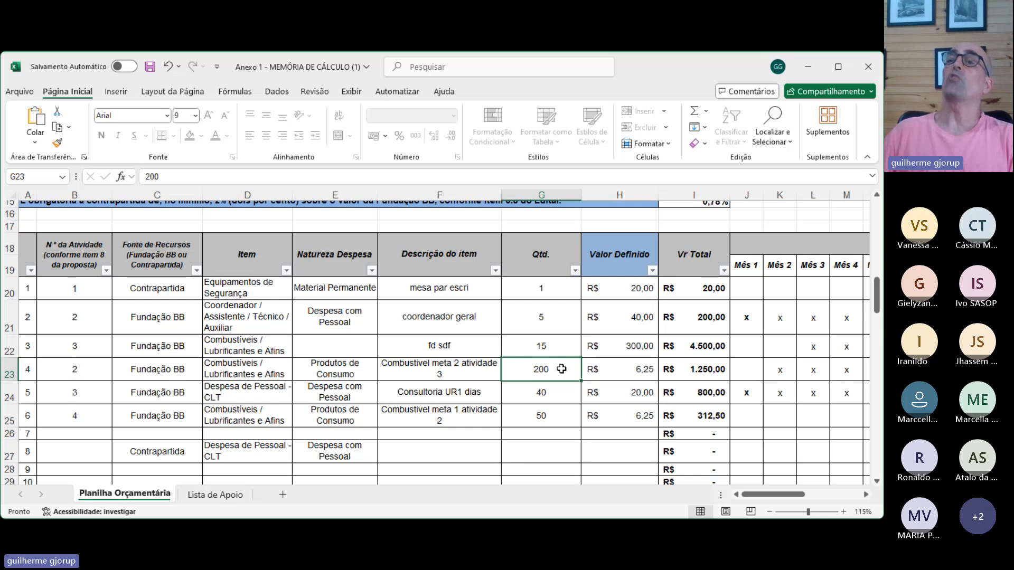
- Review the unit value of the fuel item in row 23 and the execution months marked for rows 20, 23 and 24
left_click(636, 372)
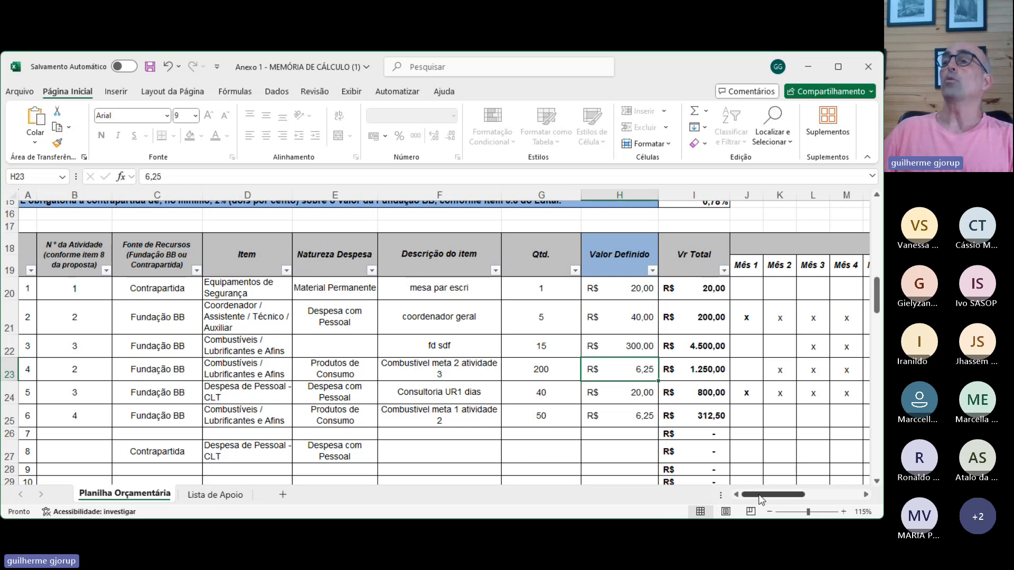
left_click_drag(761, 495, 712, 465)
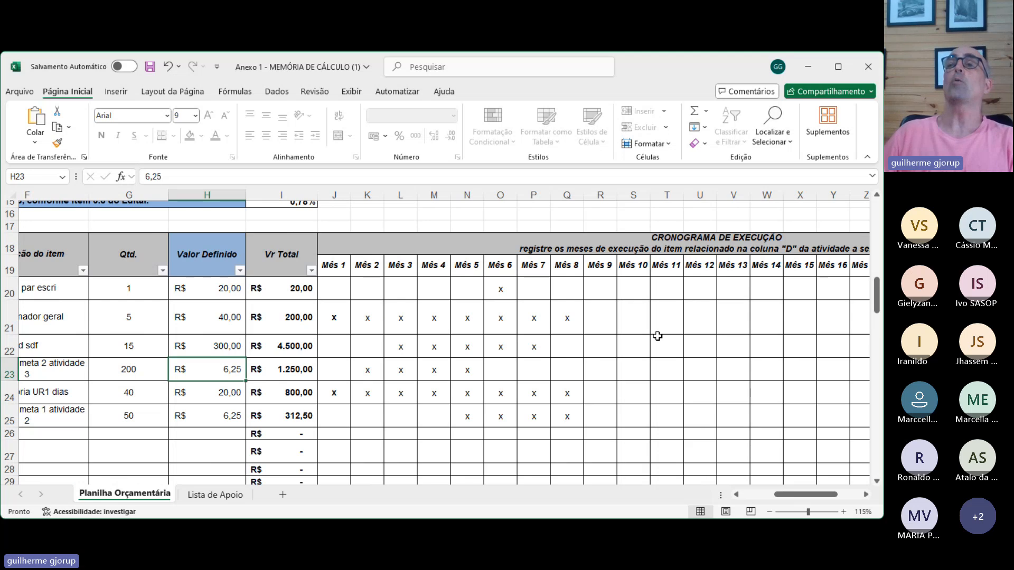
left_click(373, 371)
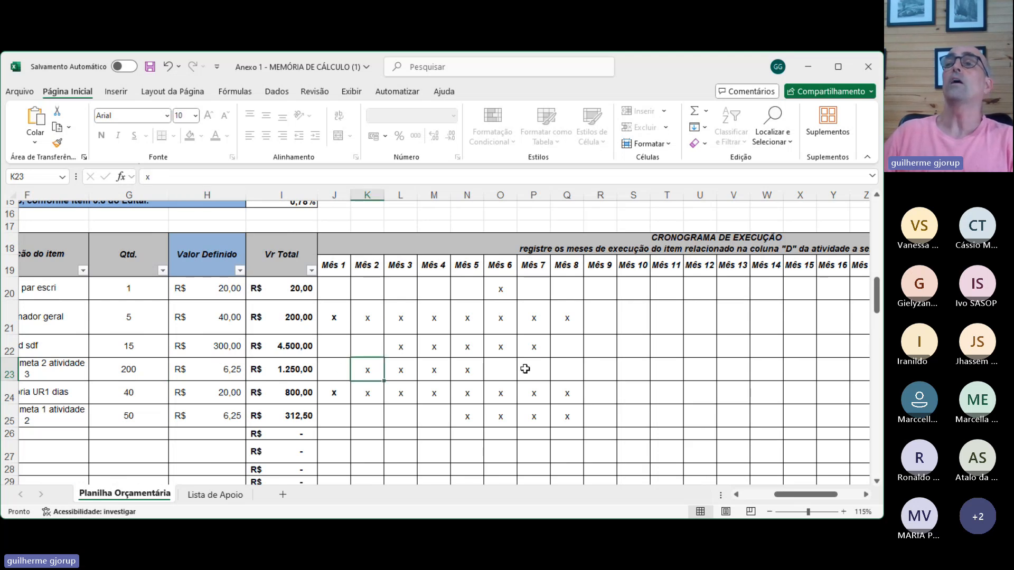
left_click(466, 376)
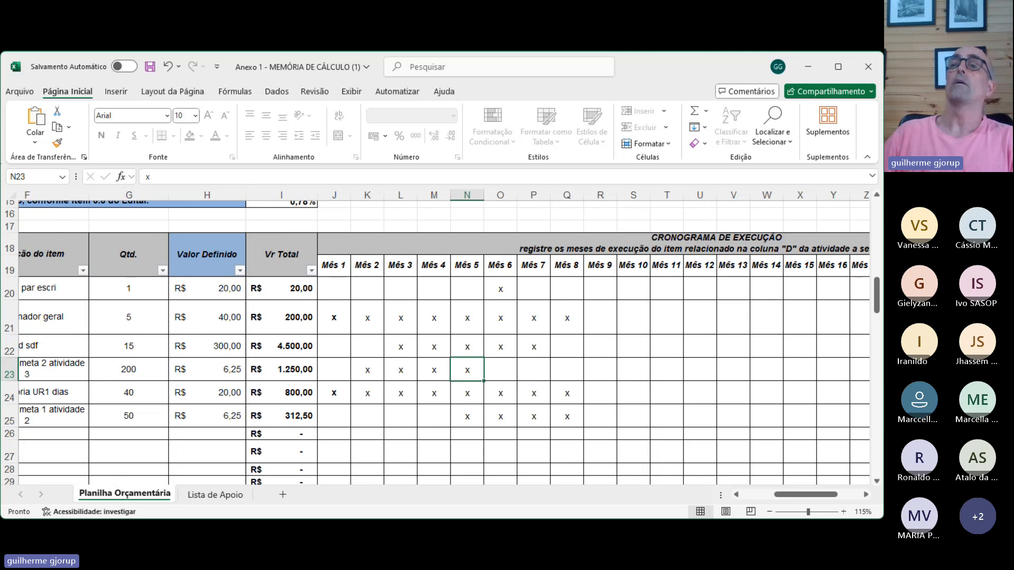
left_click(332, 393)
left_click(570, 398)
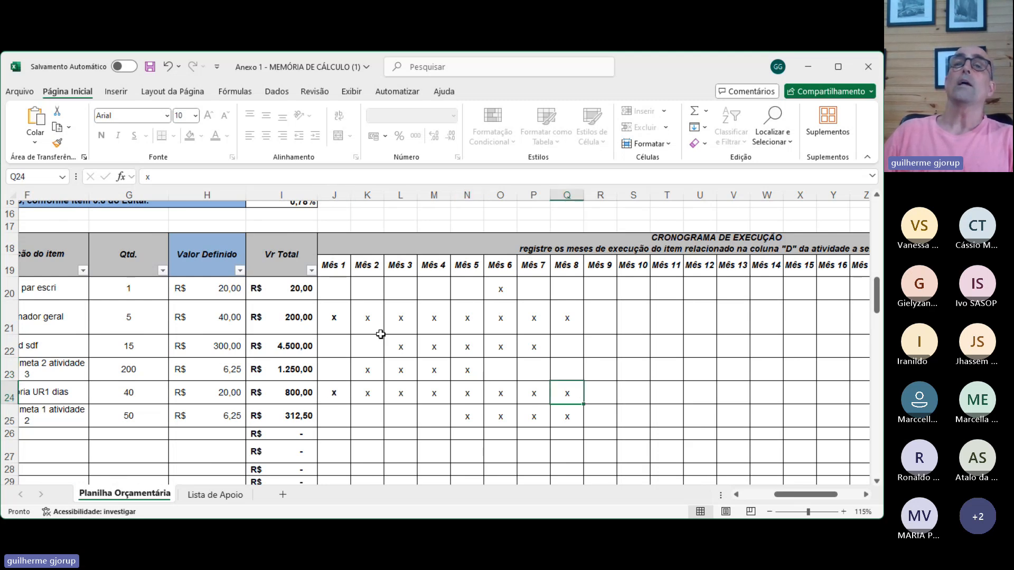
left_click(340, 287)
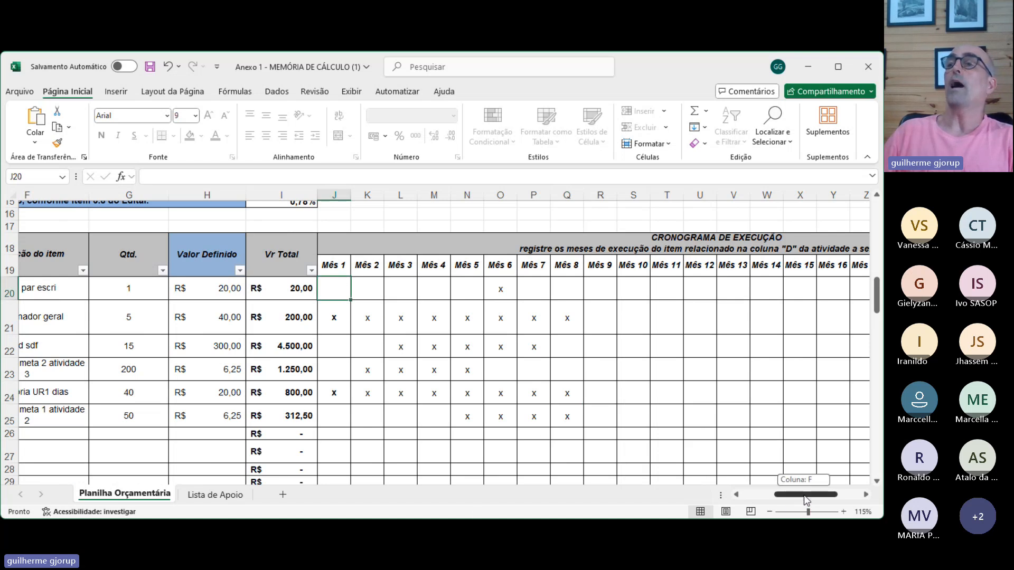
left_click_drag(803, 496, 749, 512)
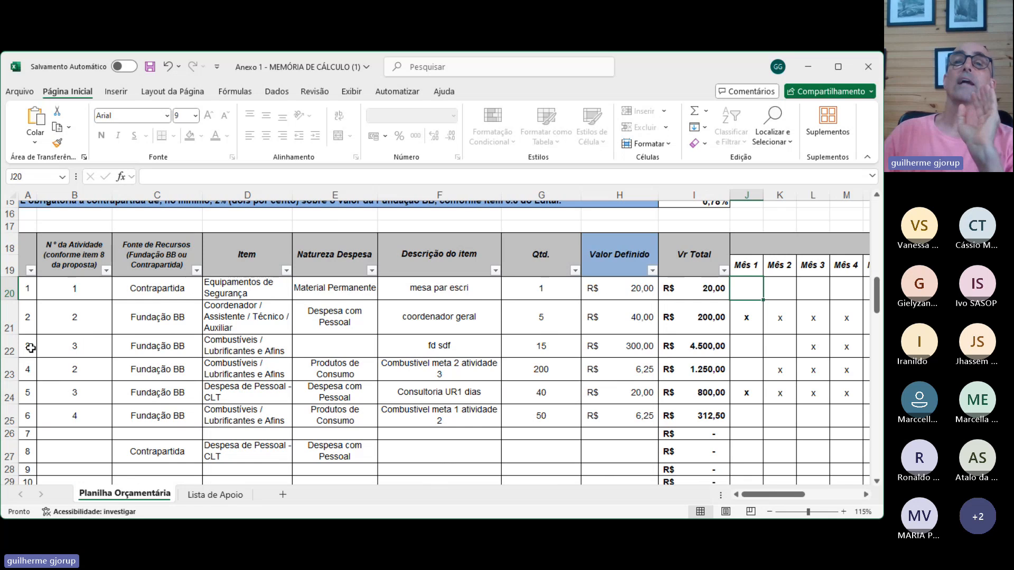
- Highlight the start of row 22 and compare the sheet's grand total in row 120 with the expense summary table
left_click_drag(31, 348, 294, 342)
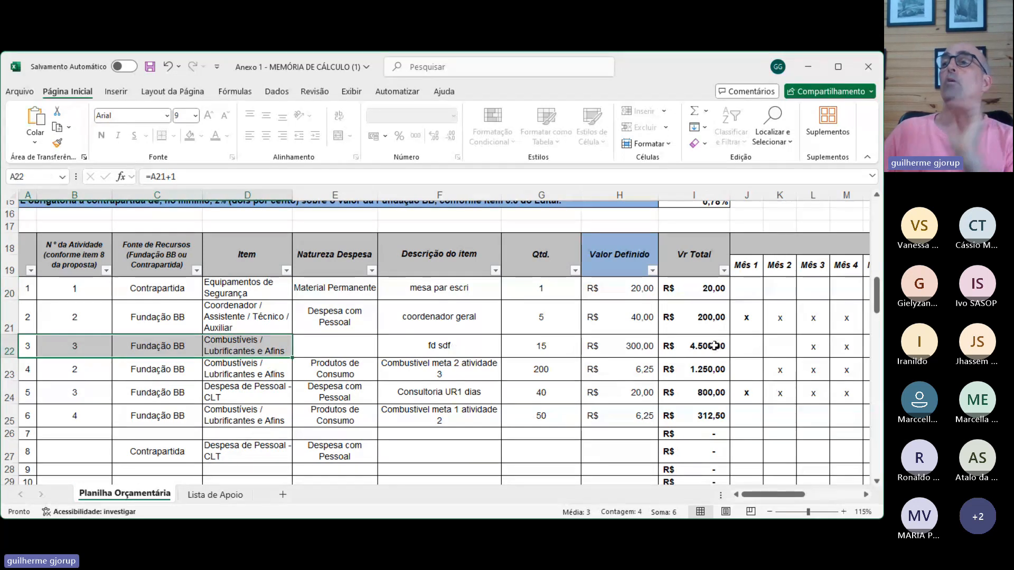
scroll(714, 340, "down", 5)
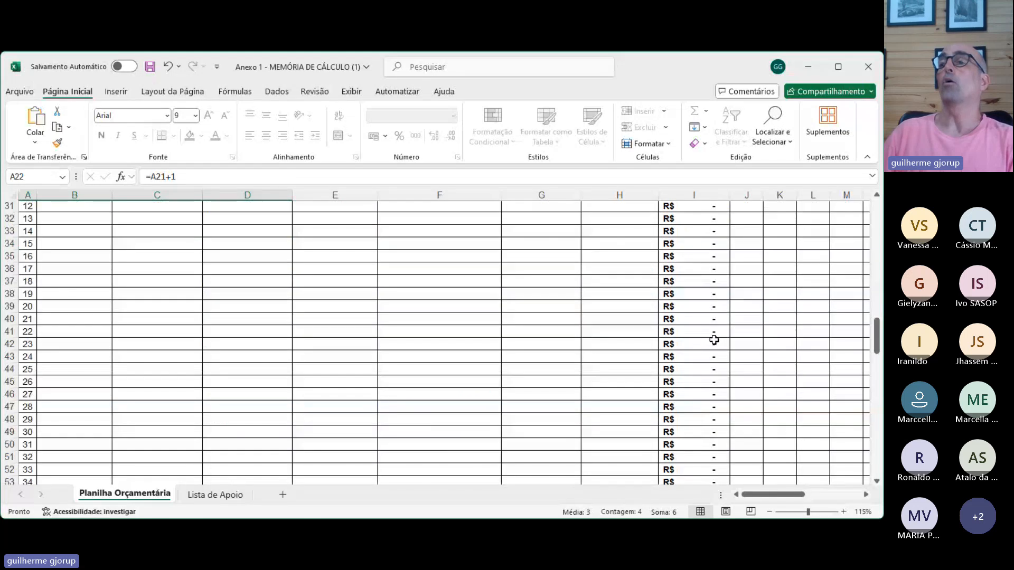
scroll(714, 340, "down", 20)
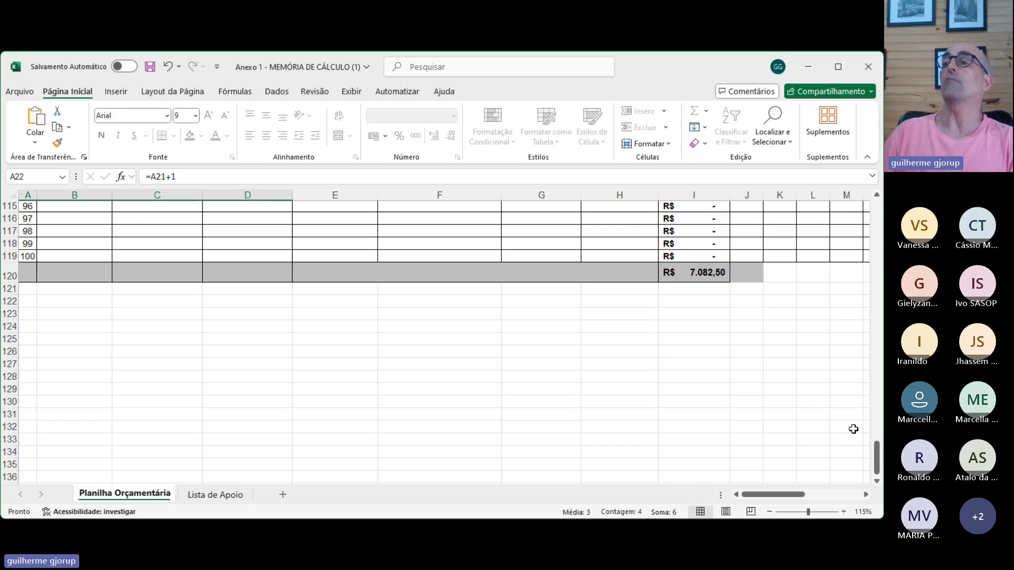
left_click_drag(877, 464, 879, 268)
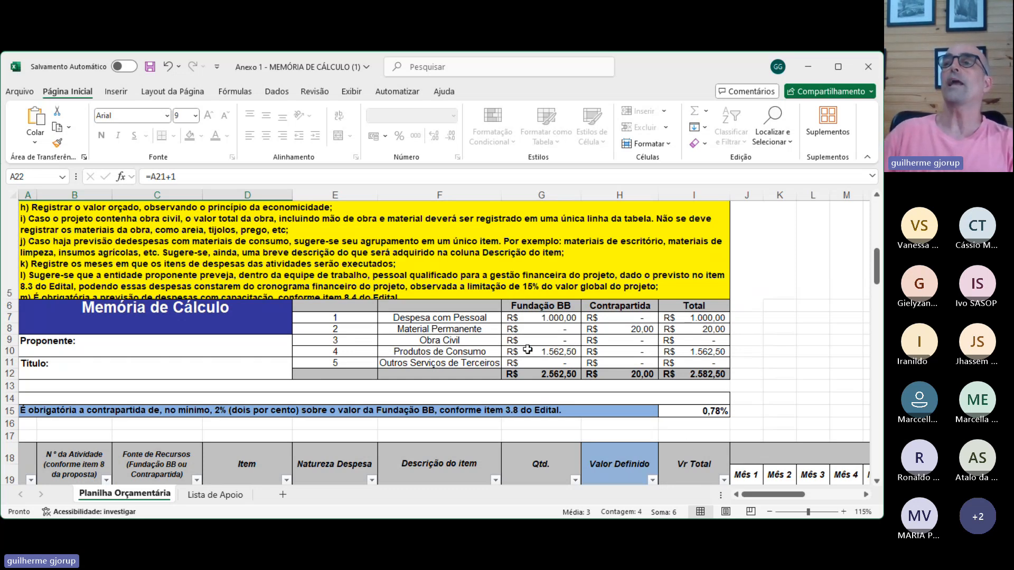
scroll(654, 369, "down", 3)
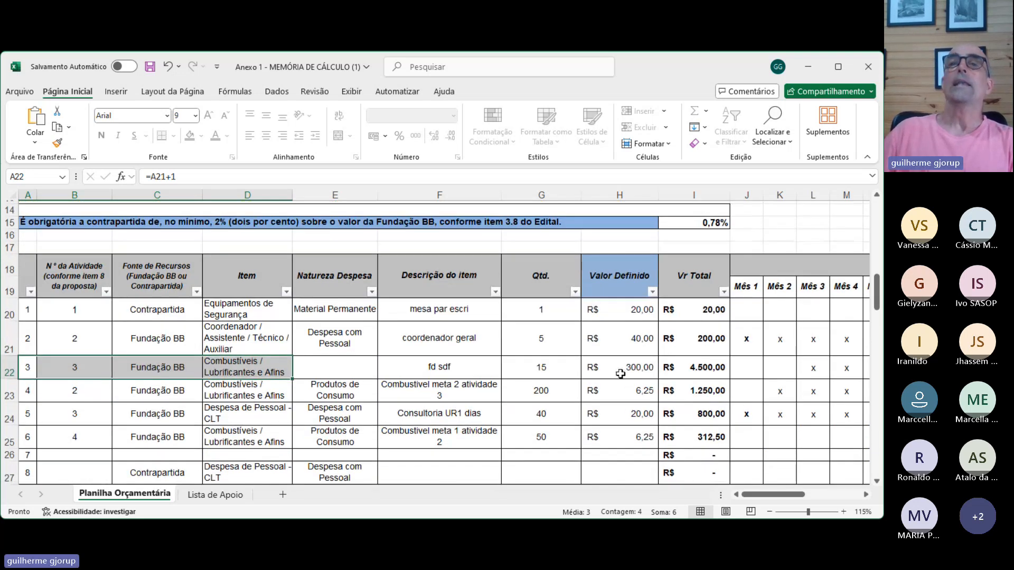
- Clear the quantity in G22 and check the expense summary table above the budget items
left_click_drag(79, 361, 248, 391)
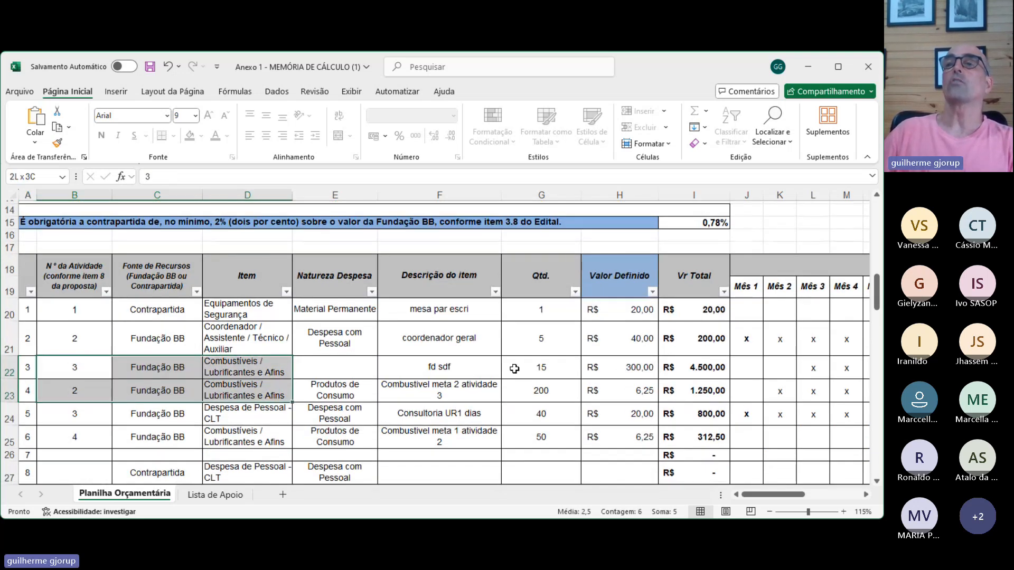
left_click(569, 367)
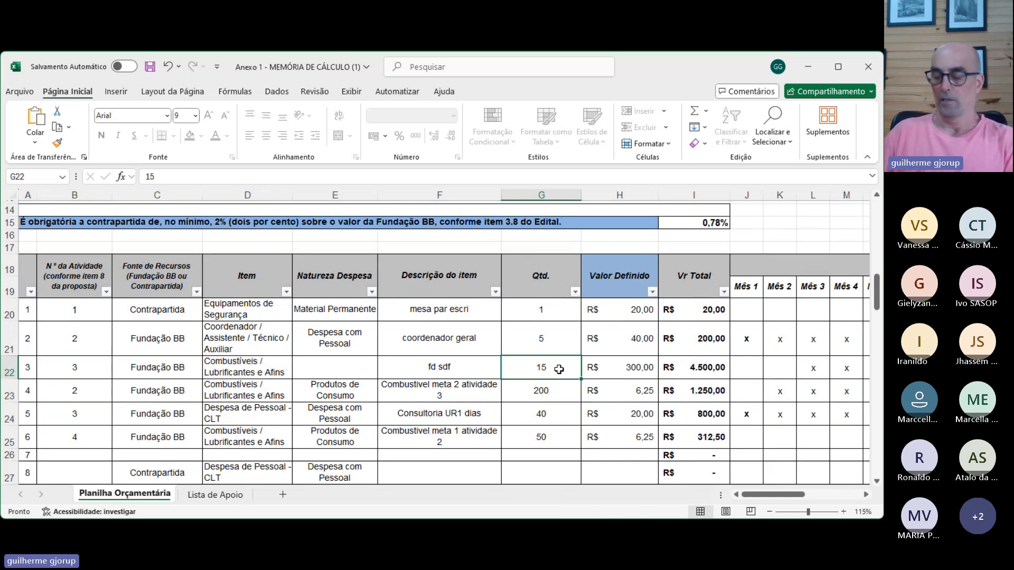
key("Delete")
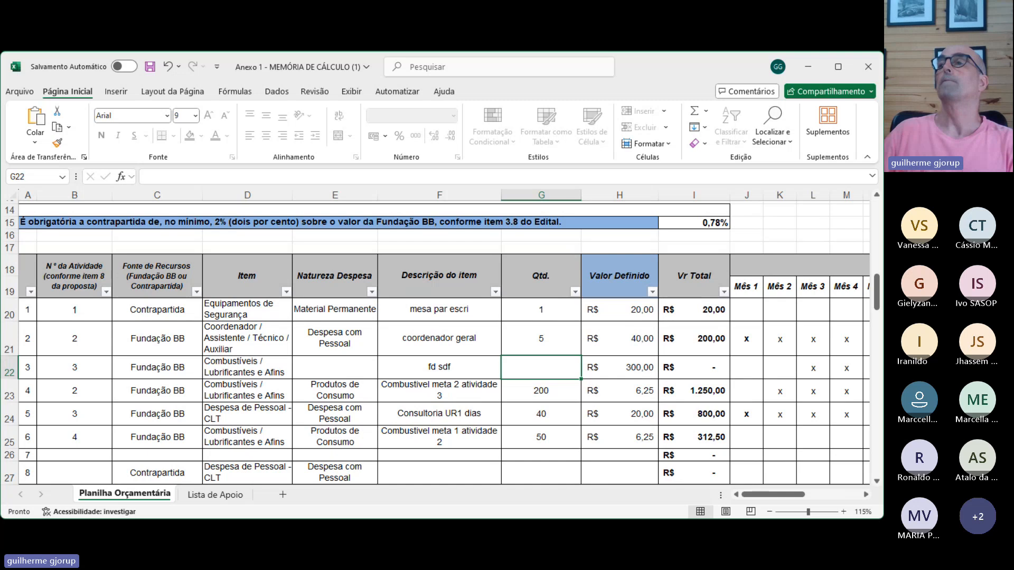
left_click_drag(877, 293, 793, 307)
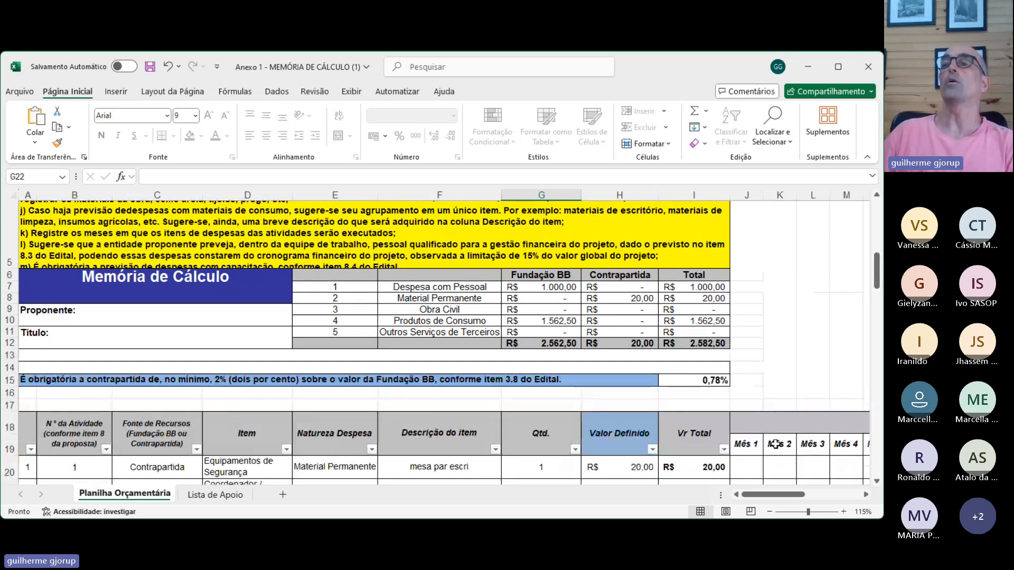
scroll(775, 444, "down", 4)
- Enter a unit value of 10 and a quantity of 50 in row 26, and check the expense summary table
left_click(636, 402)
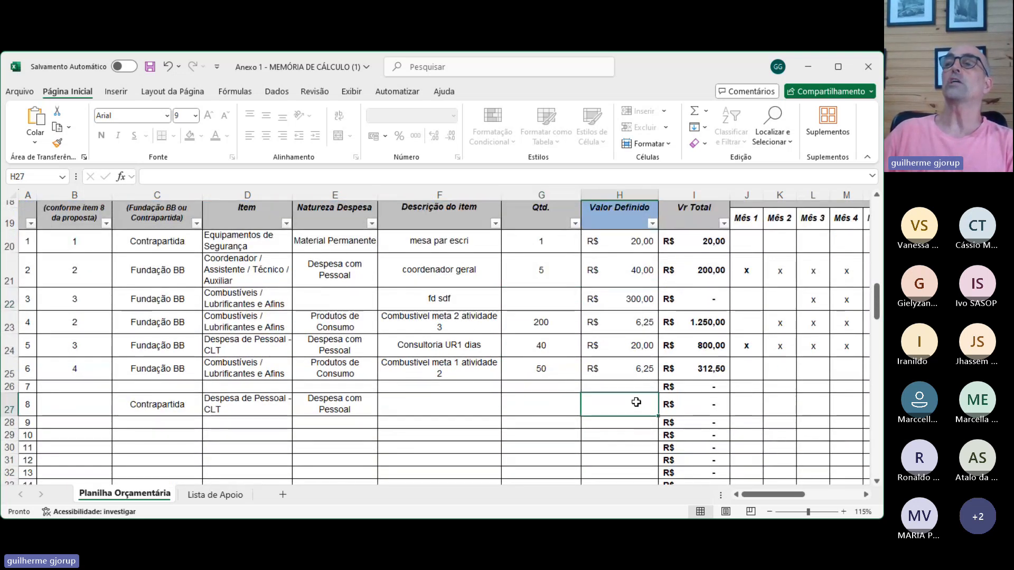
left_click(636, 385)
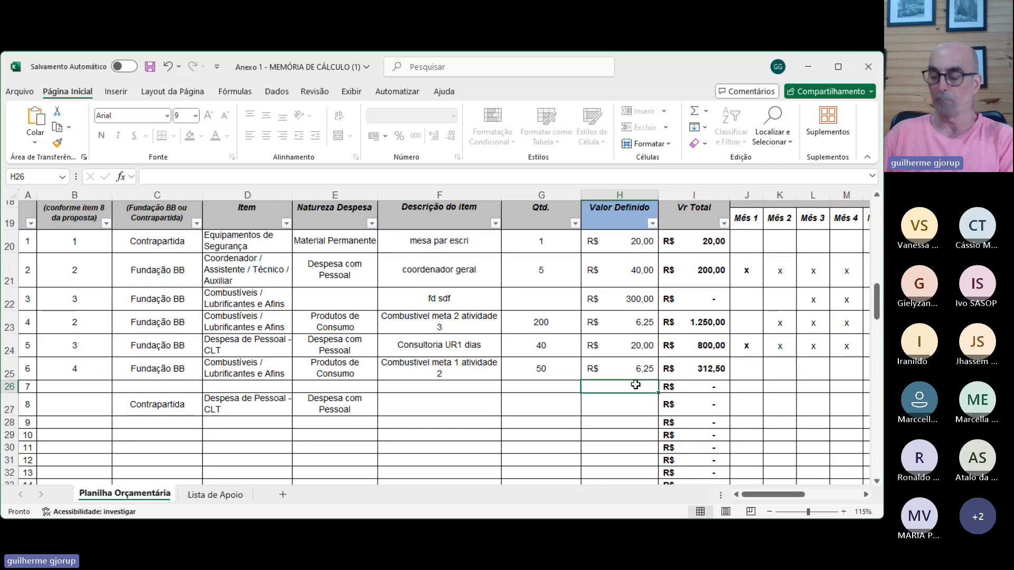
type("50")
key("ctrl+Return")
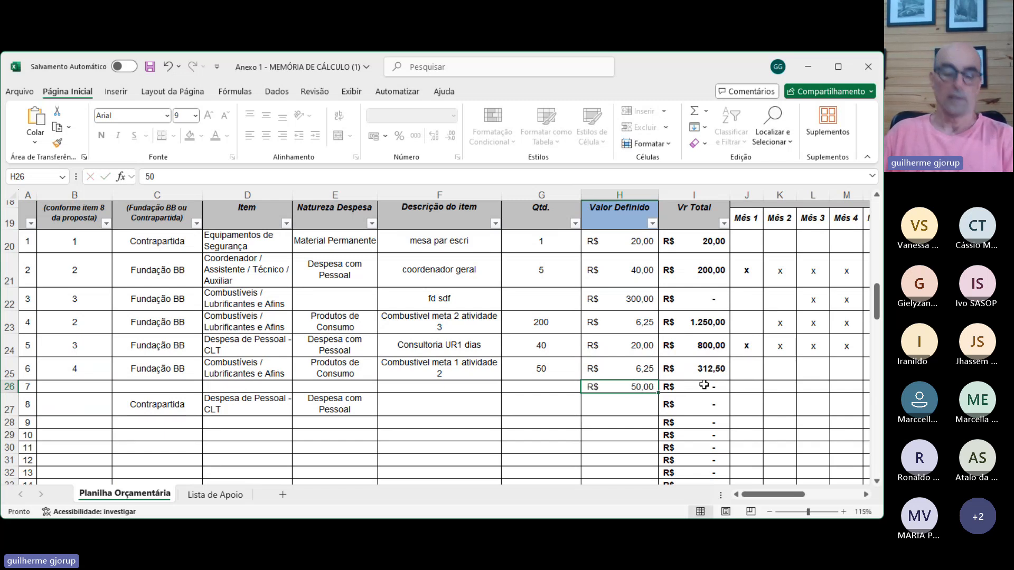
type("10")
left_click(631, 422)
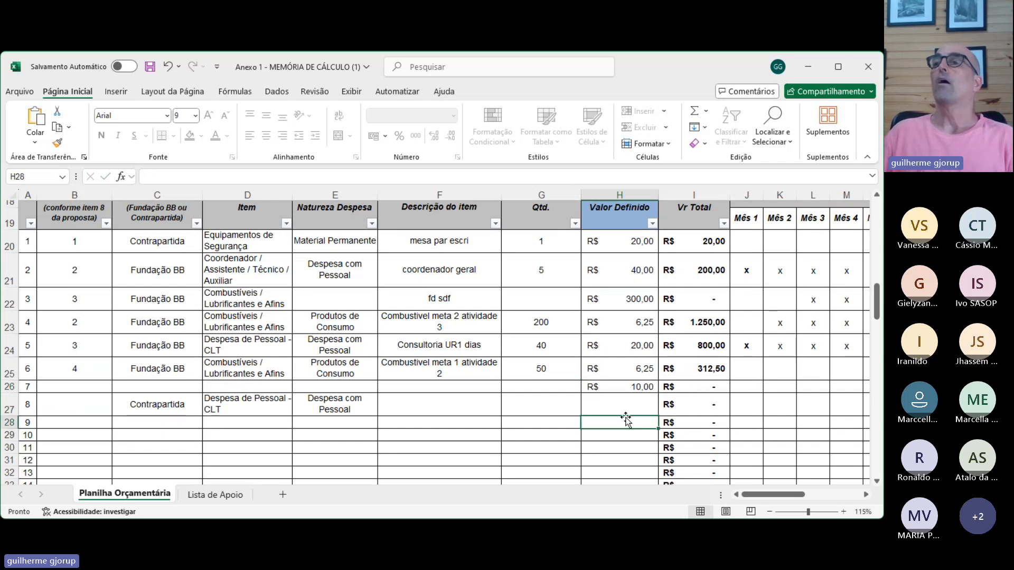
left_click(538, 388)
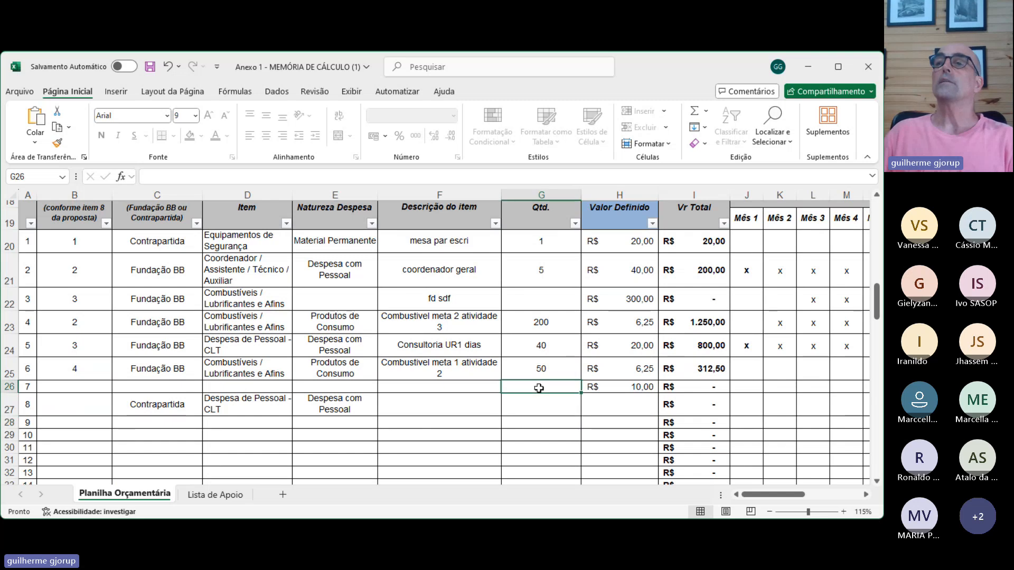
type("50")
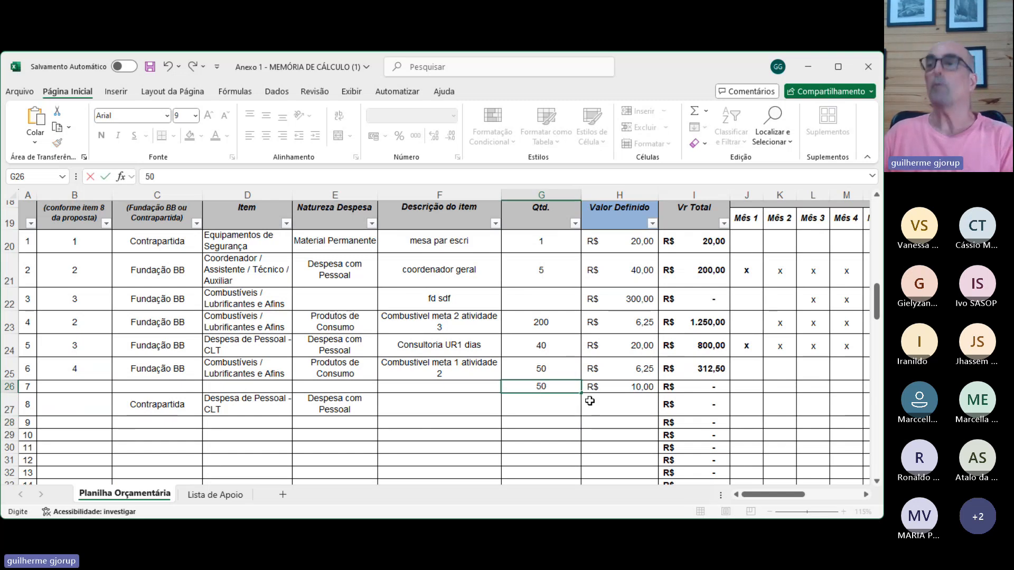
left_click(599, 422)
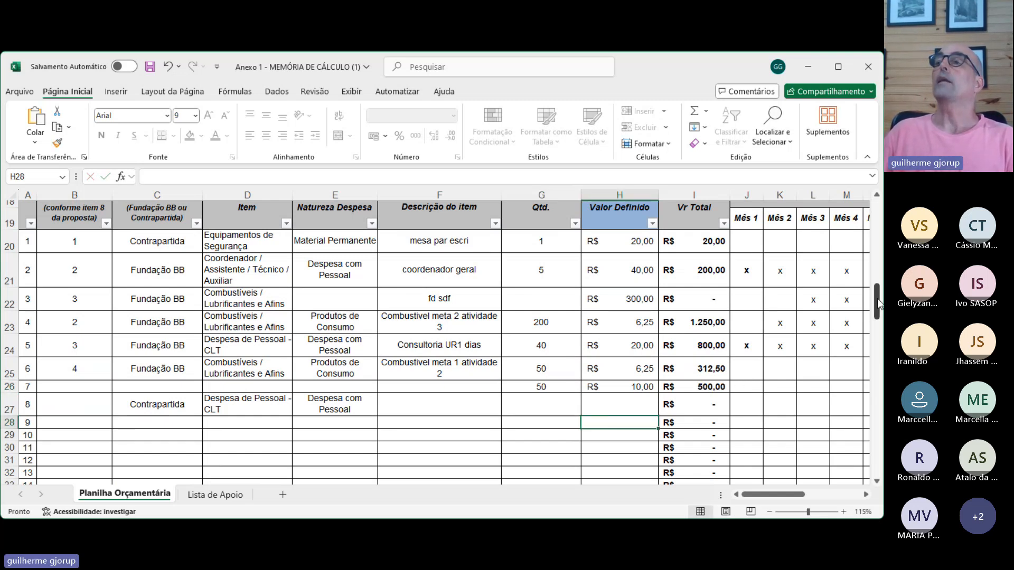
left_click_drag(873, 304, 871, 274)
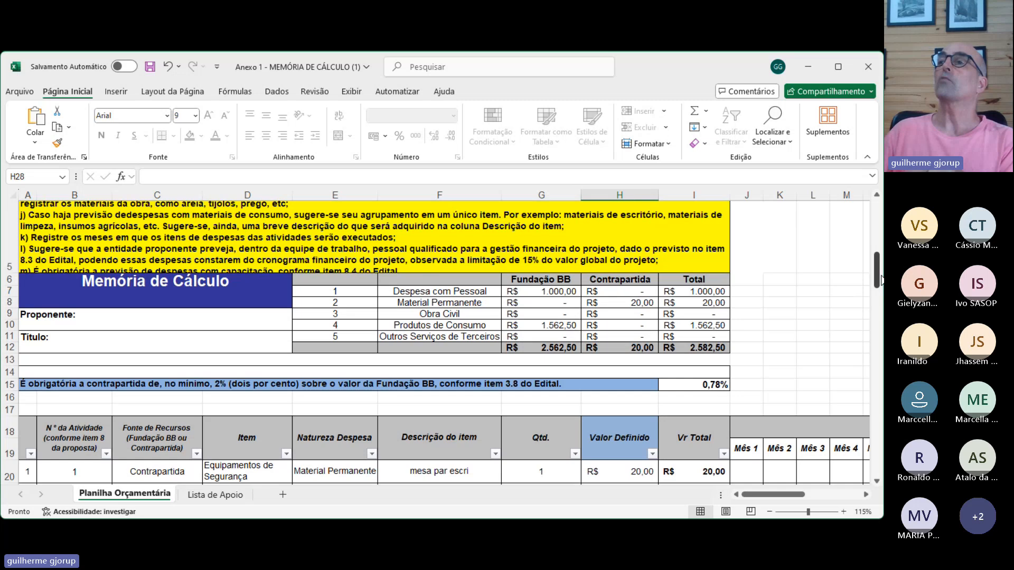
left_click_drag(874, 271, 874, 296)
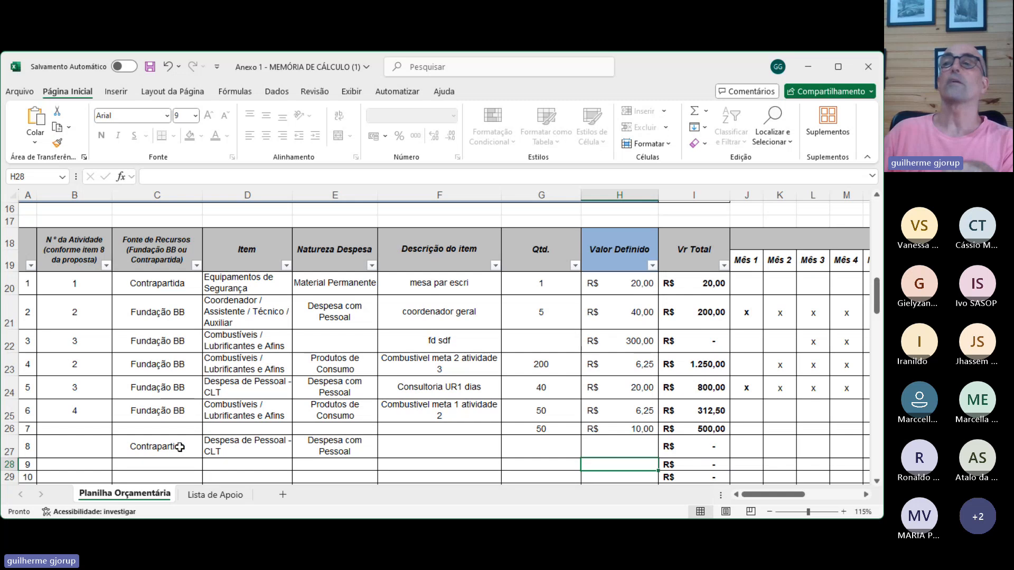
- Set row 26's funding source to Fundação BB and its item to Despesa de Pessoal - CLT, and check the summary table
scroll(188, 446, "down", 2)
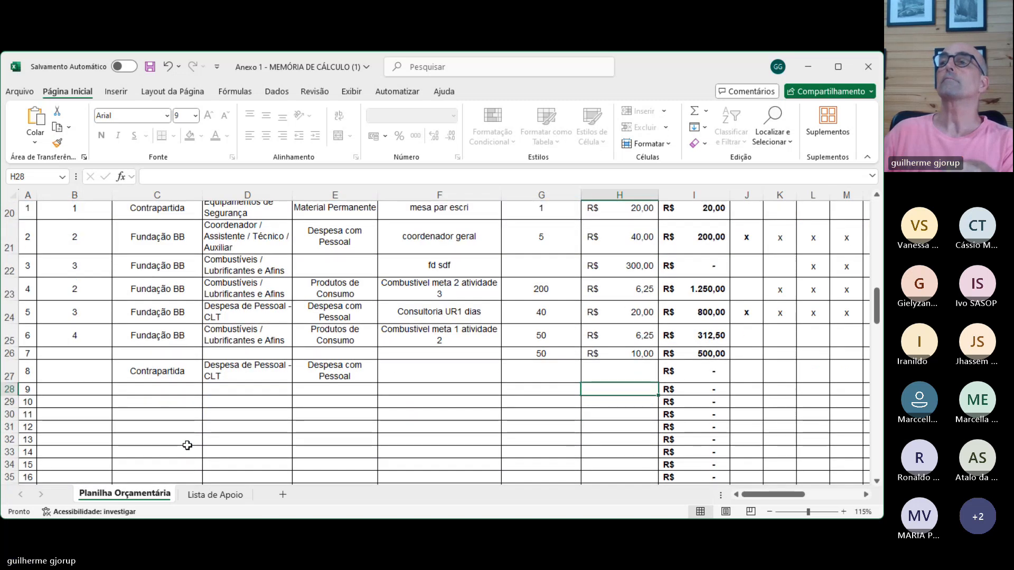
left_click(206, 356)
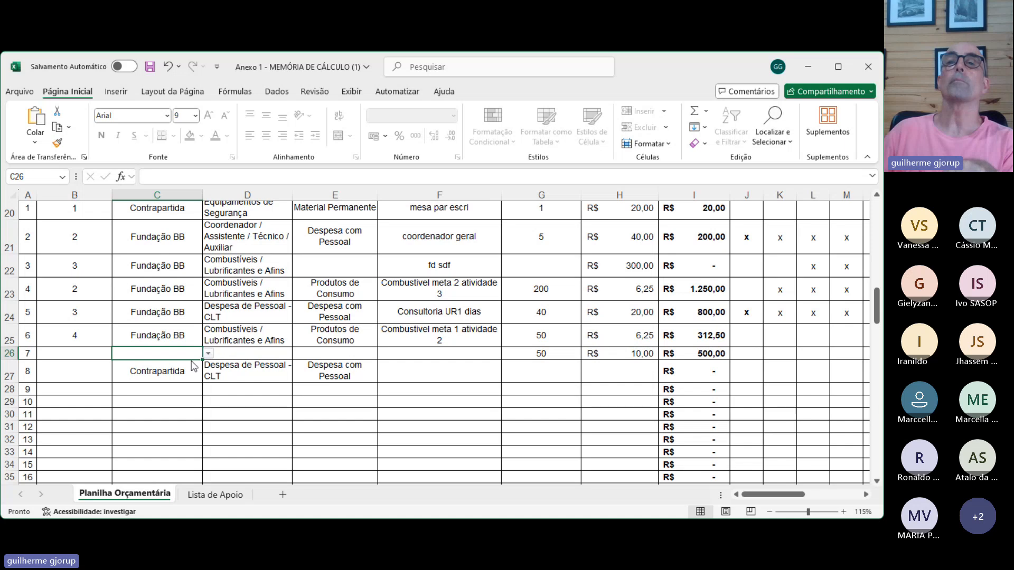
left_click(192, 368)
left_click(286, 354)
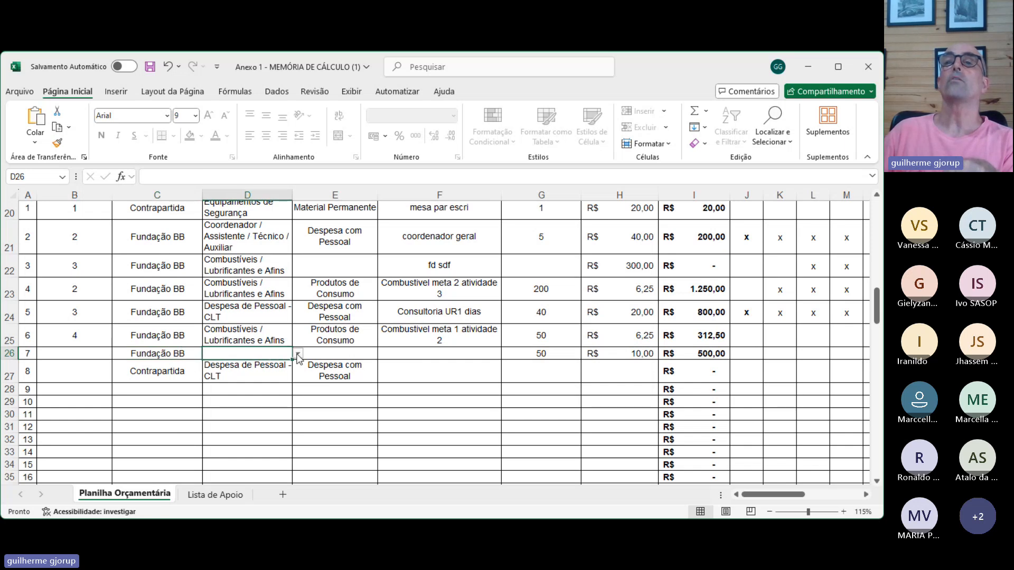
left_click(232, 391)
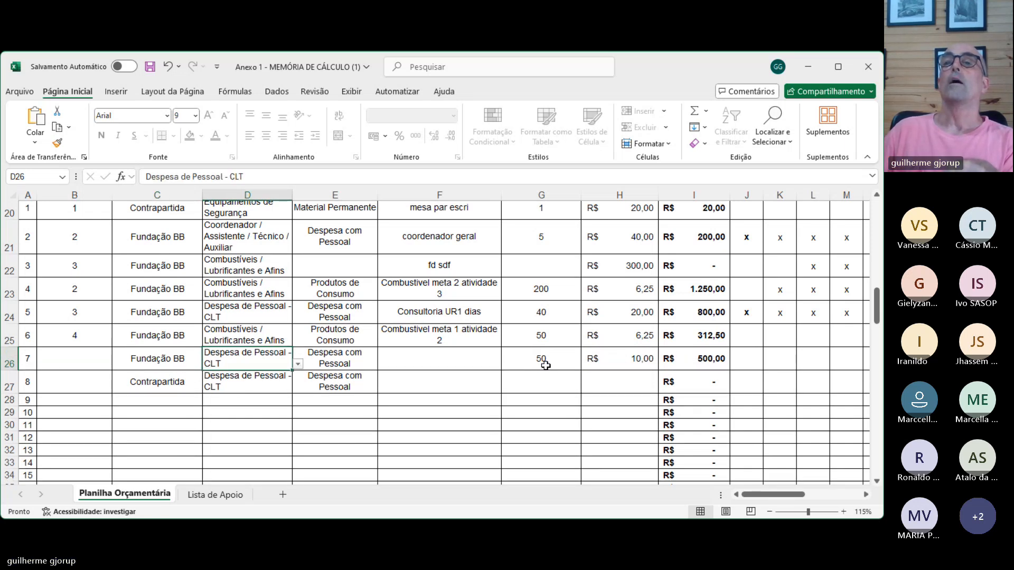
scroll(544, 375, "up", 4)
scroll(544, 375, "up", 3)
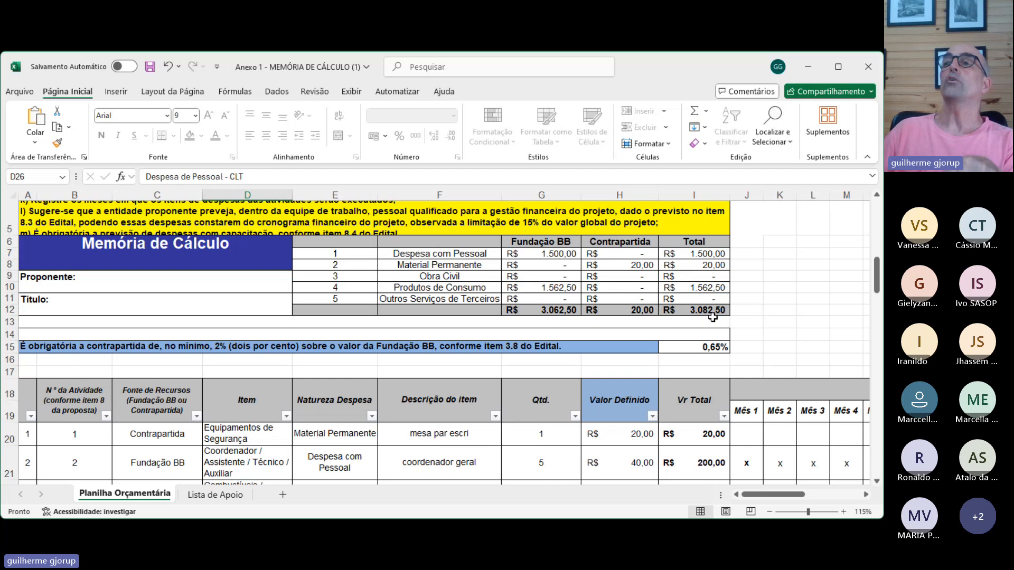
scroll(701, 474, "down", 3)
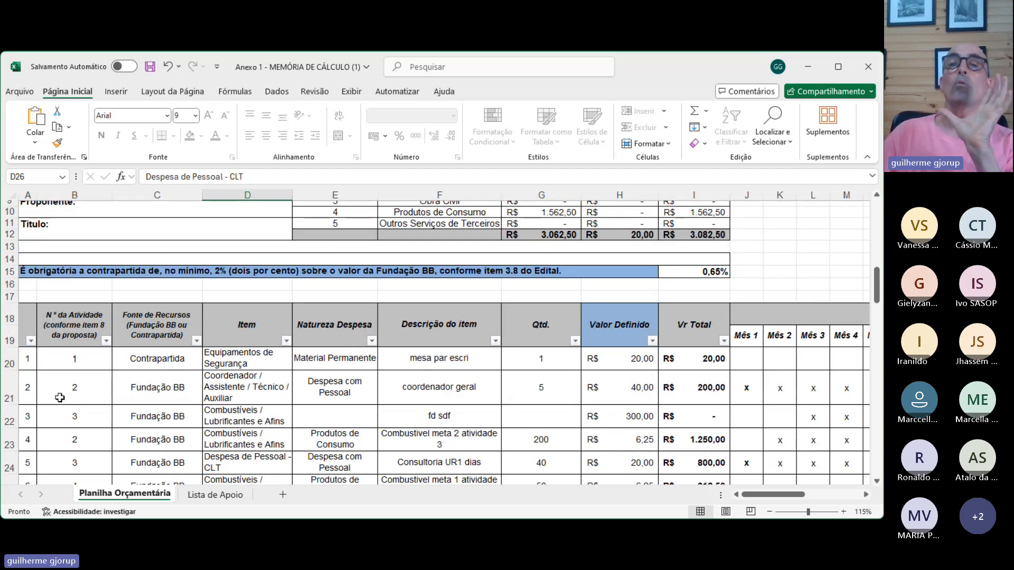
- Clear the activity number, funding source, item and item description in row 22
left_click(72, 418)
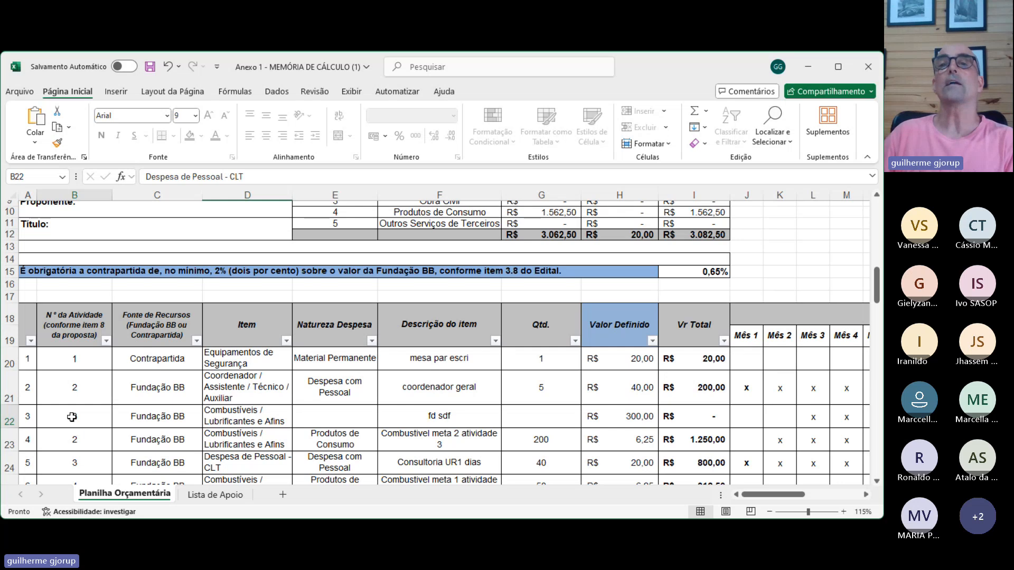
left_click(177, 420)
key("Delete")
left_click(241, 412)
key("Delete")
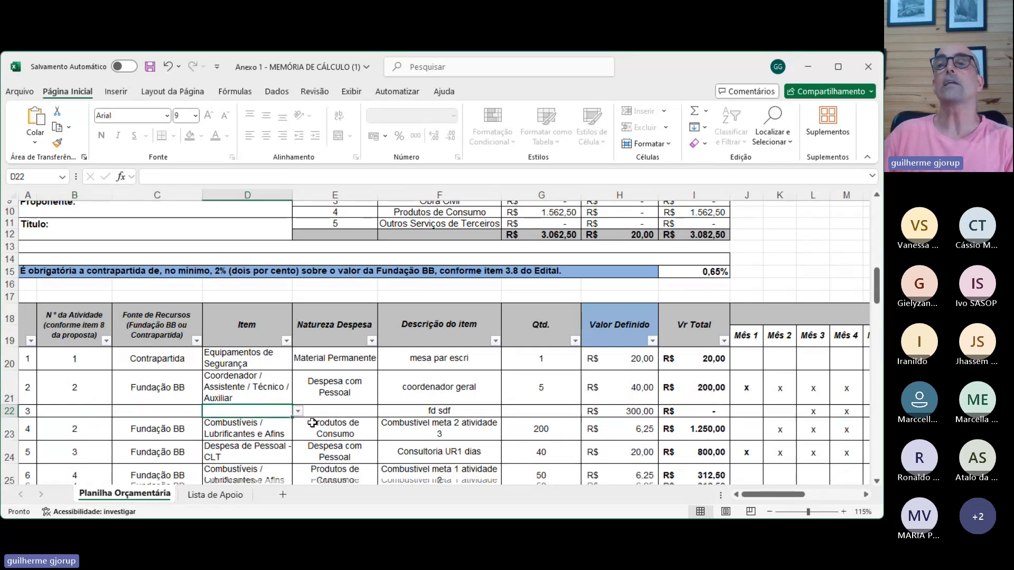
left_click(453, 410)
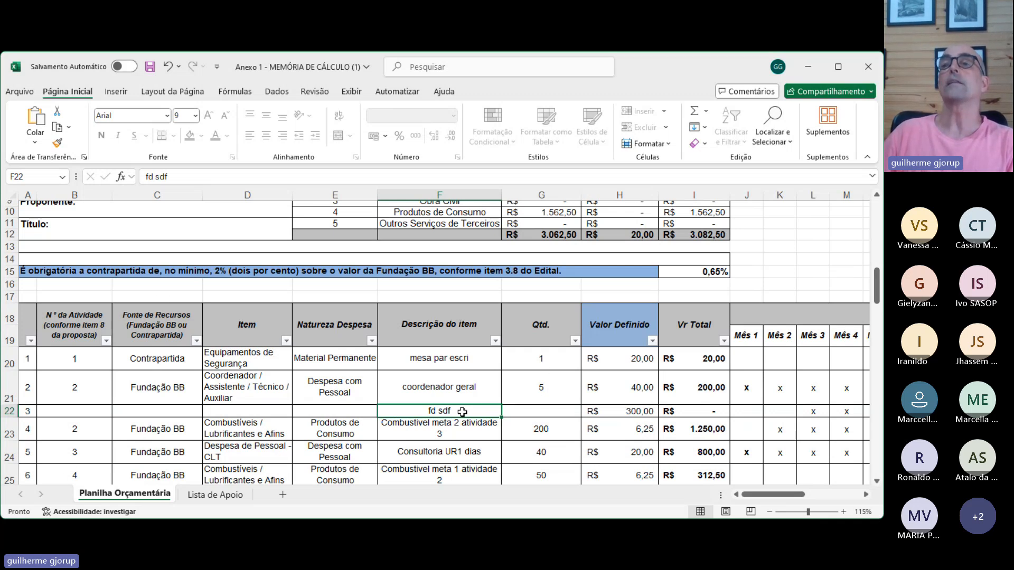
key("Delete")
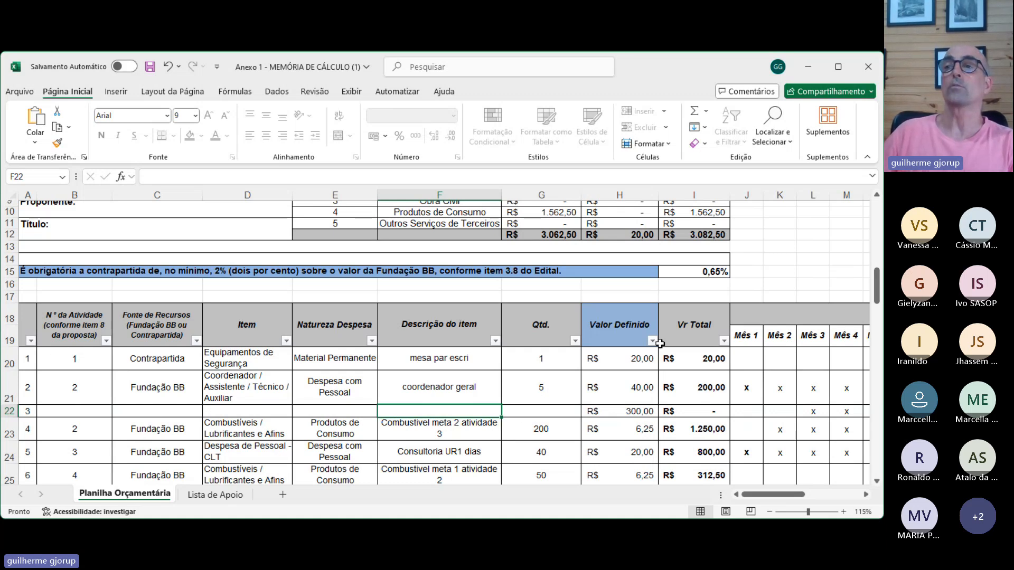
- Check the expense summary table and counterpart percentage against the grand total below the last budget item row
scroll(711, 362, "up", 2)
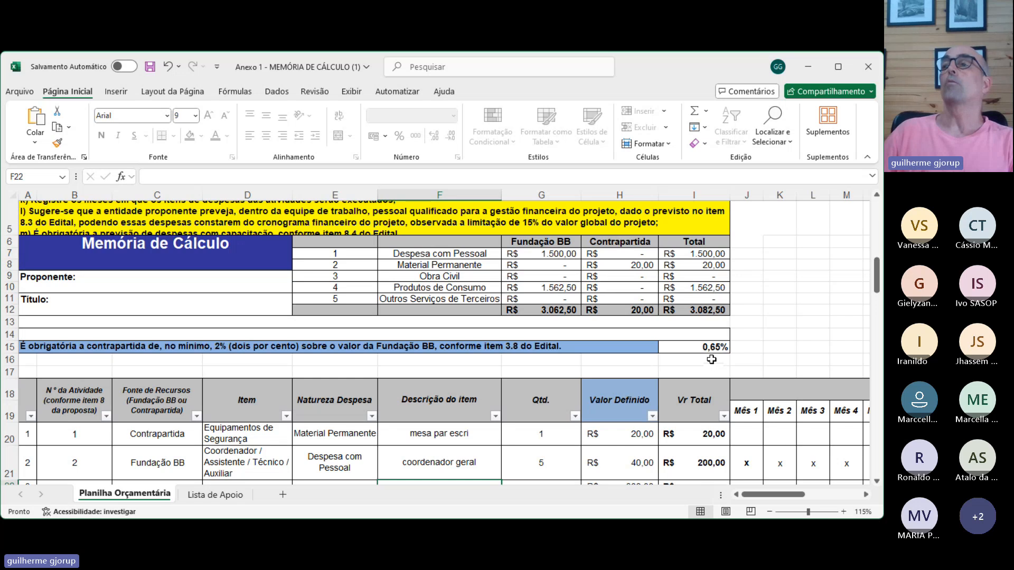
scroll(711, 359, "down", 5)
scroll(794, 395, "down", 20)
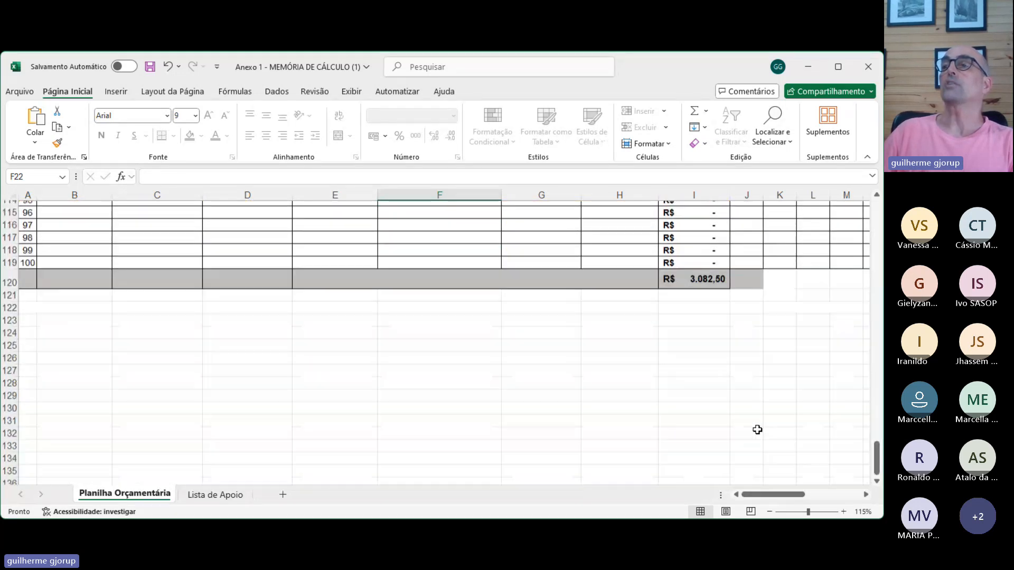
scroll(693, 407, "up", 20)
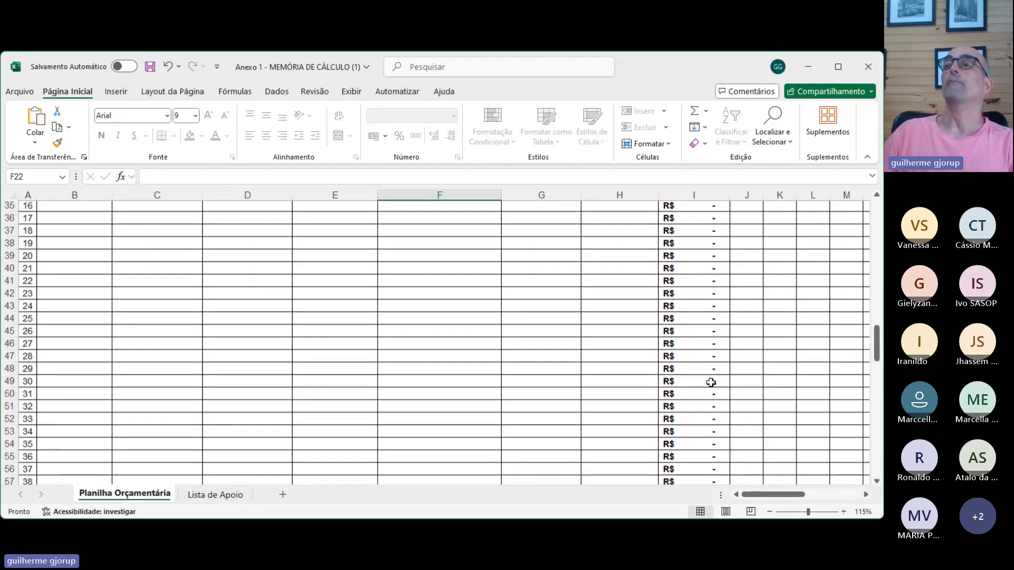
scroll(706, 355, "up", 2)
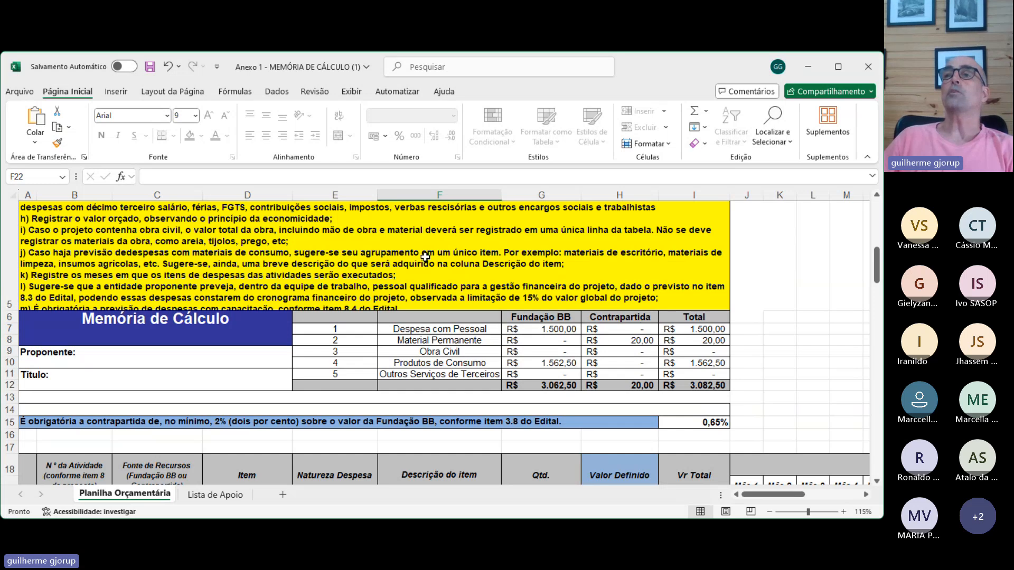
scroll(423, 288, "down", 5)
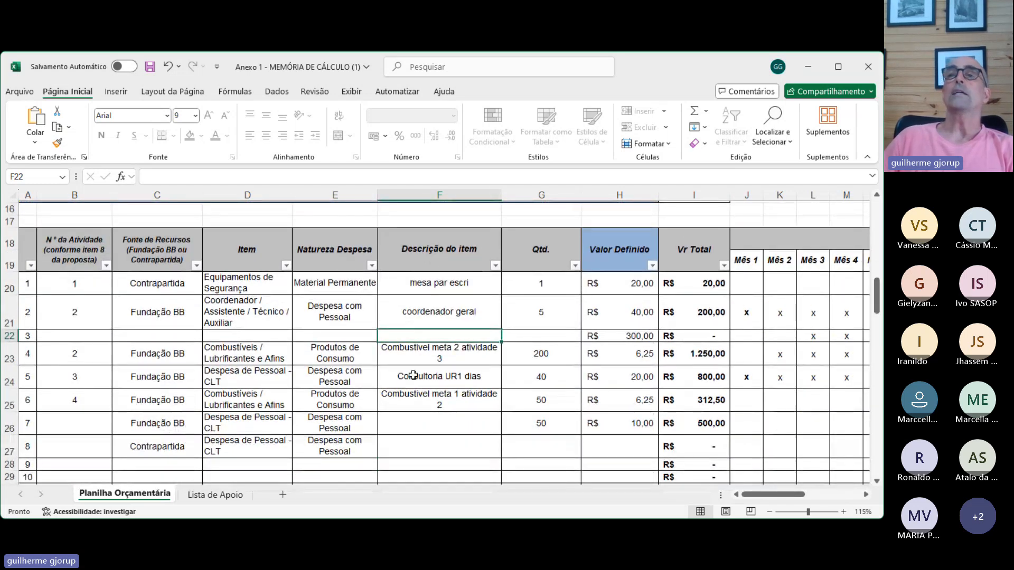
left_click(419, 359)
left_click(413, 381)
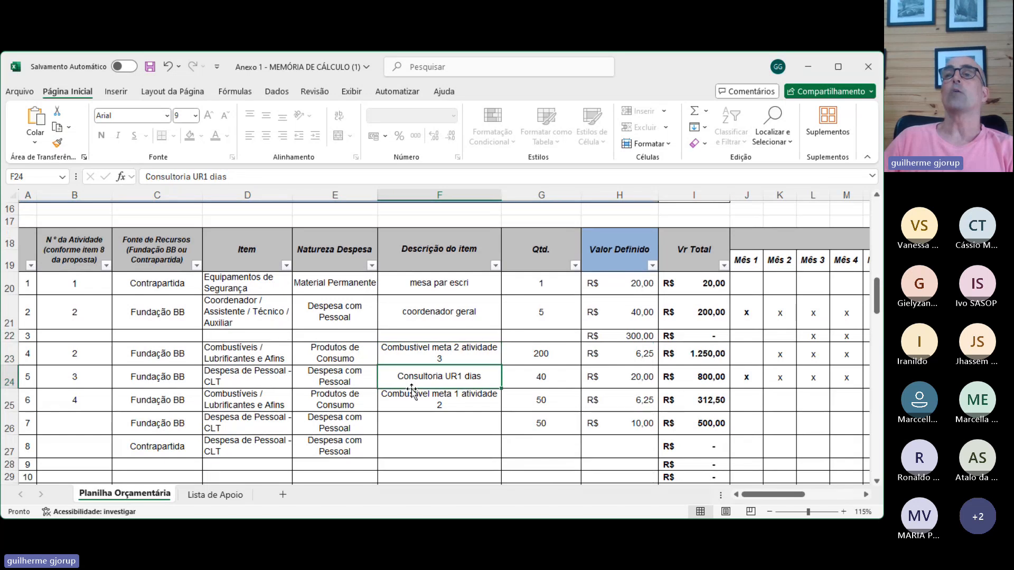
left_click_drag(412, 389, 412, 393)
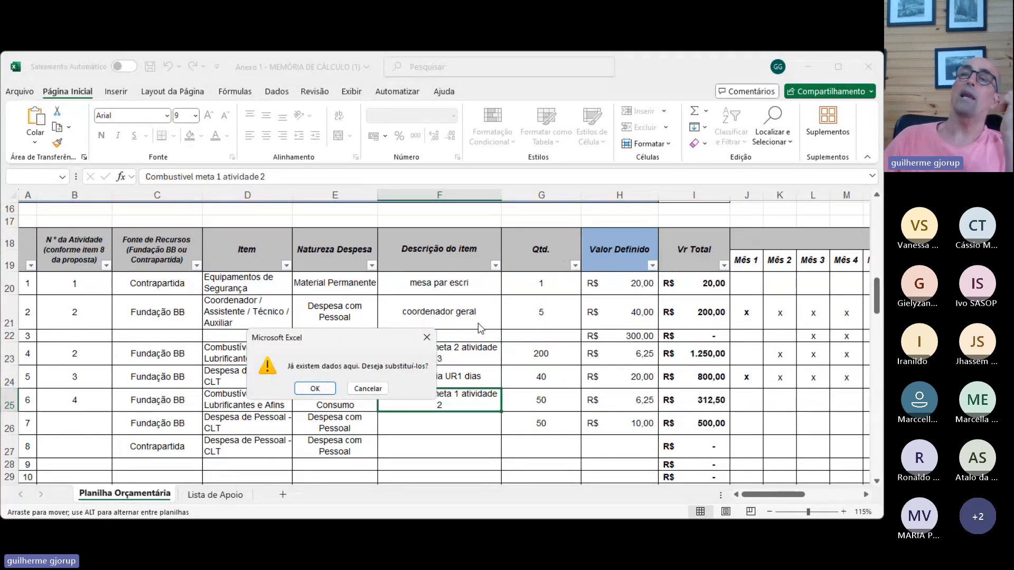
key("Escape")
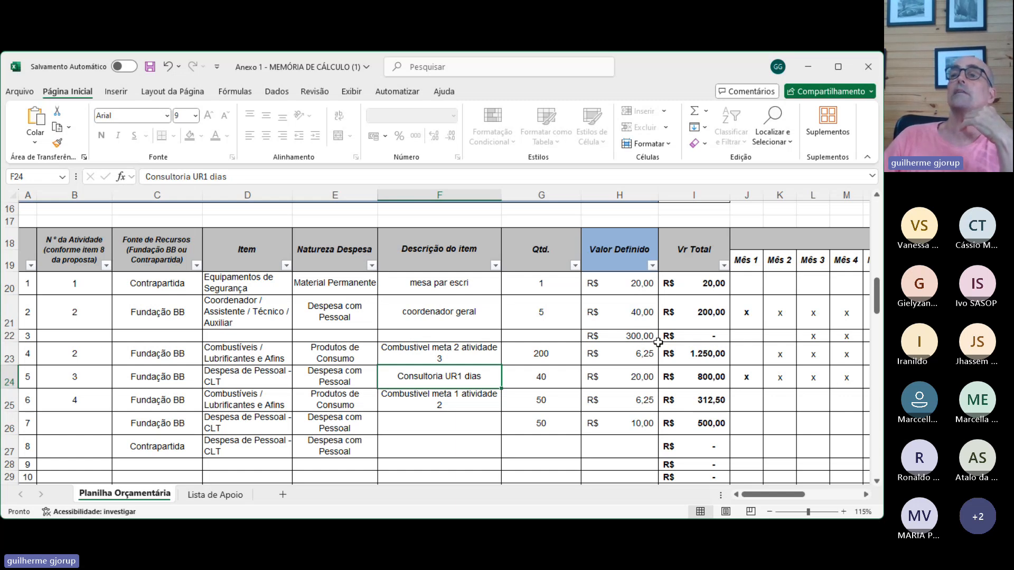
- Clear the unit value in H22 of the emptied item row
left_click(633, 337)
key("Delete")
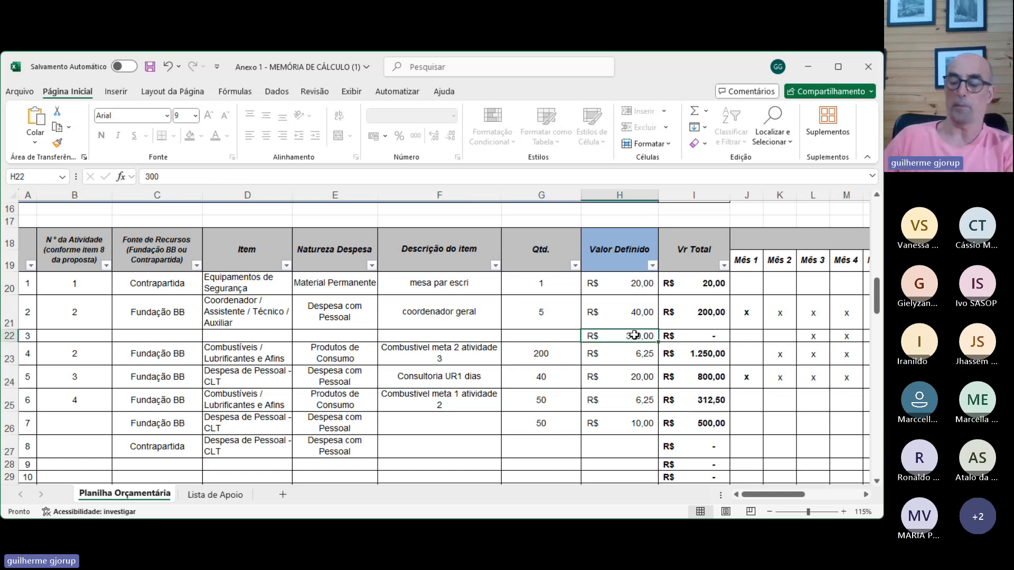